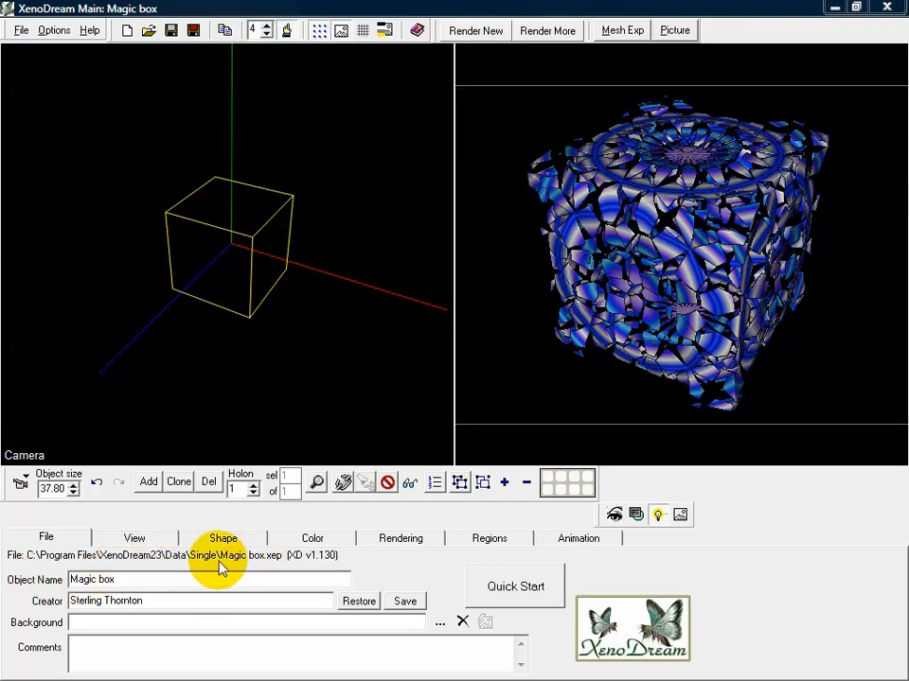
# Open the Magic box sample file from the Single folder without saving the existing data.
pyautogui.click(21, 31)
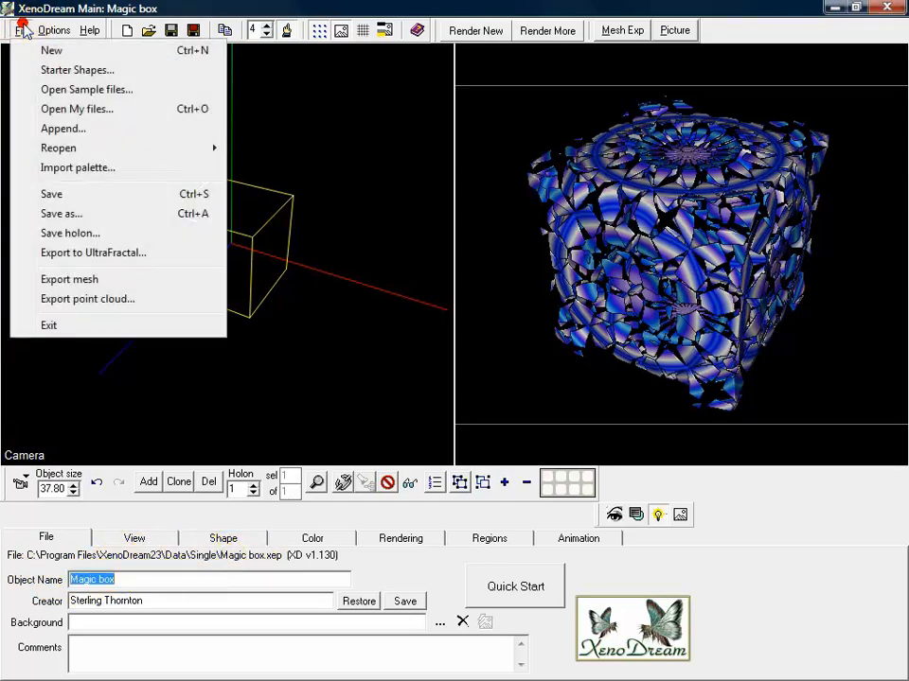
pyautogui.click(112, 92)
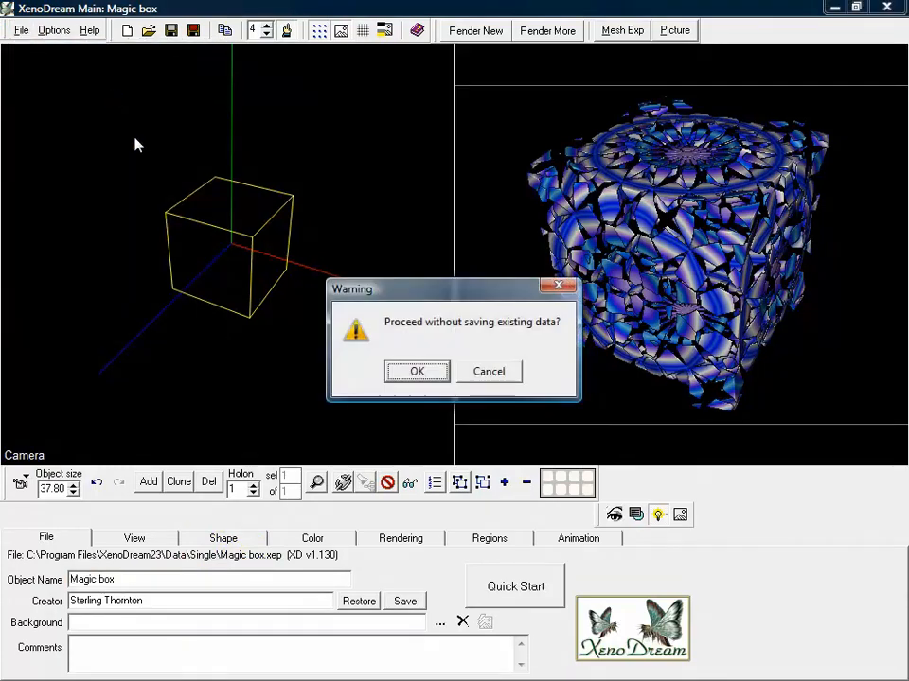
pyautogui.click(426, 371)
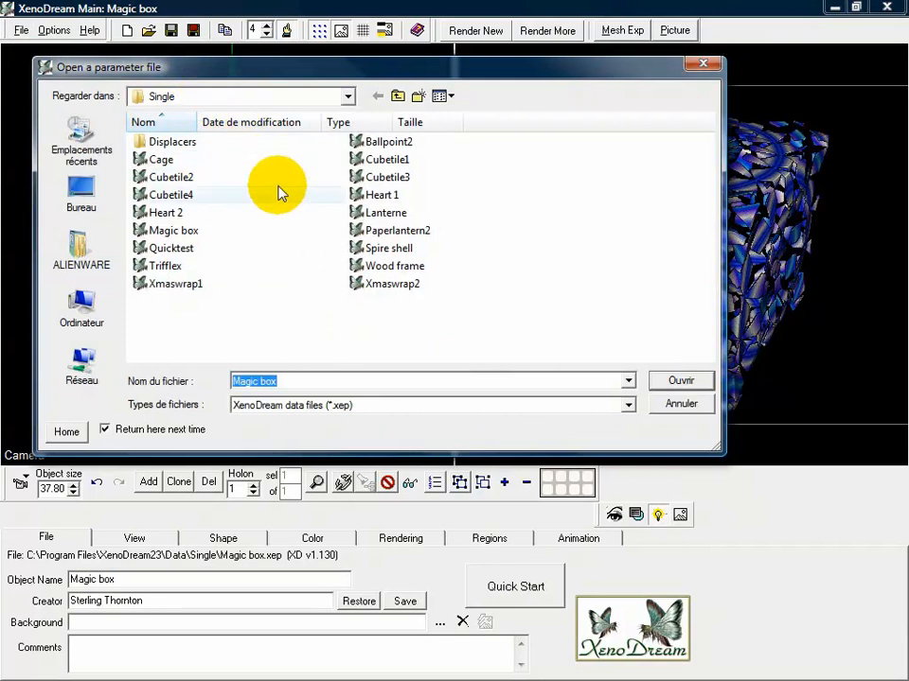
pyautogui.click(174, 232)
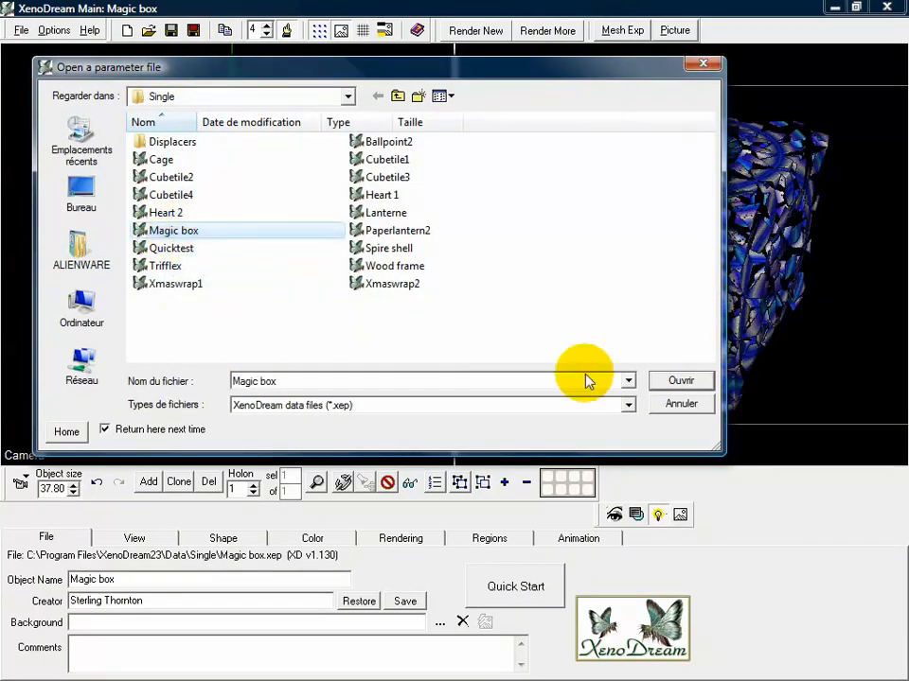
pyautogui.click(669, 388)
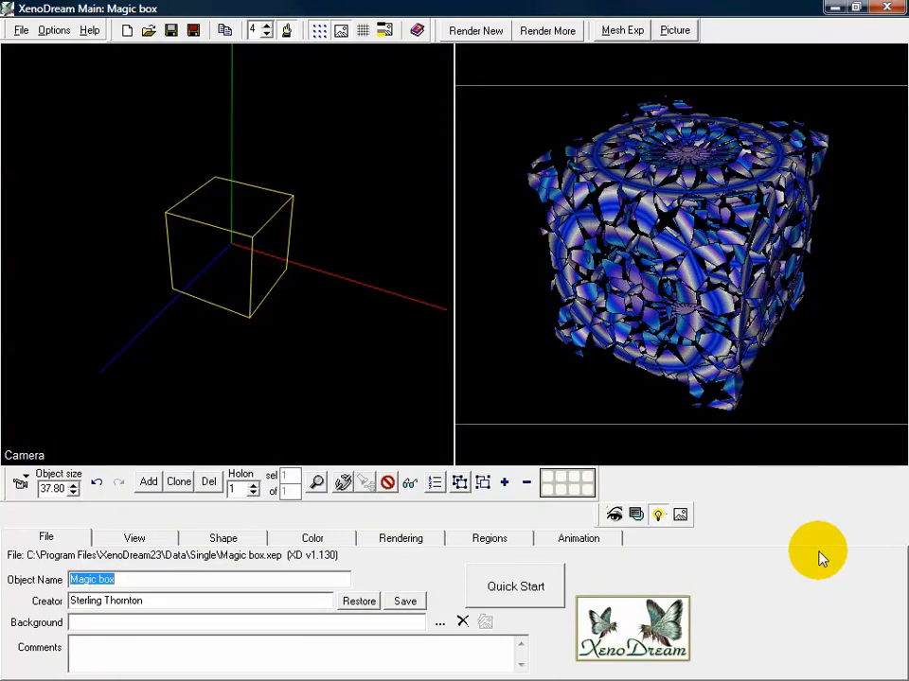
# Recall the first, second and third stored shapes of the Magic box in turn from the shape memory spots.
pyautogui.click(225, 546)
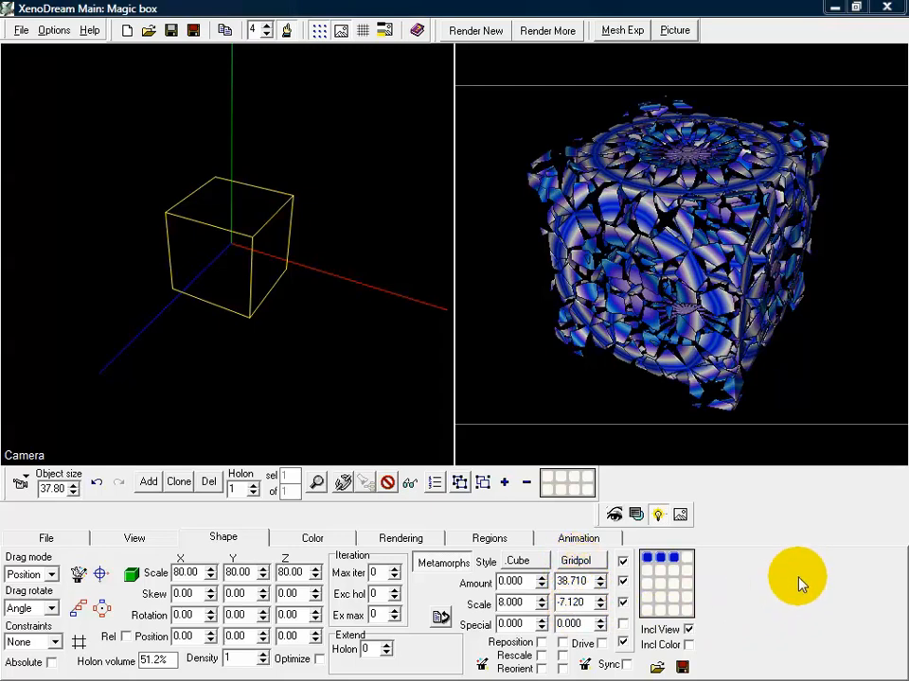
pyautogui.click(648, 556)
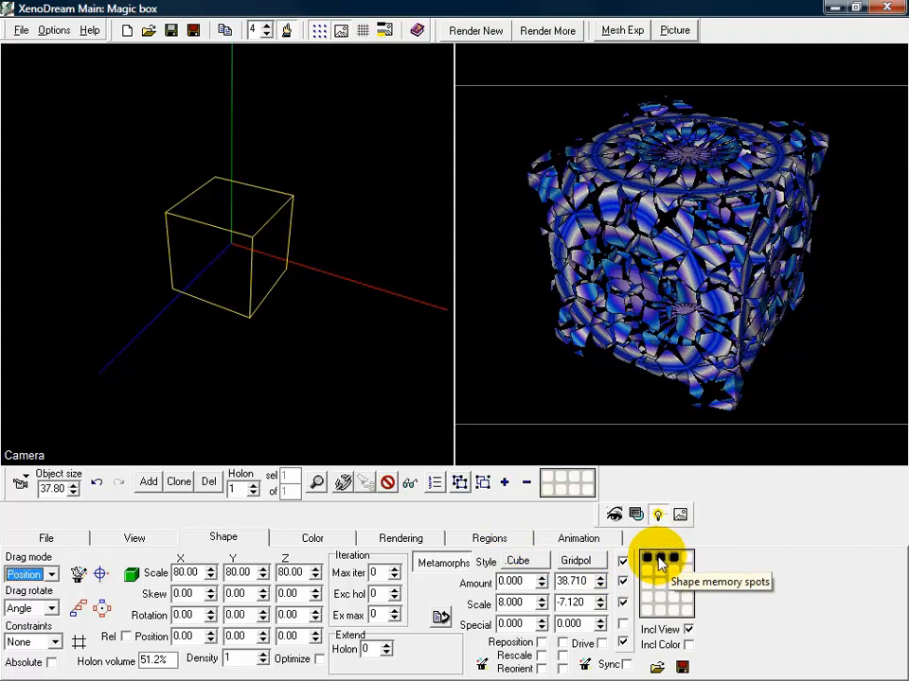
pyautogui.click(659, 561)
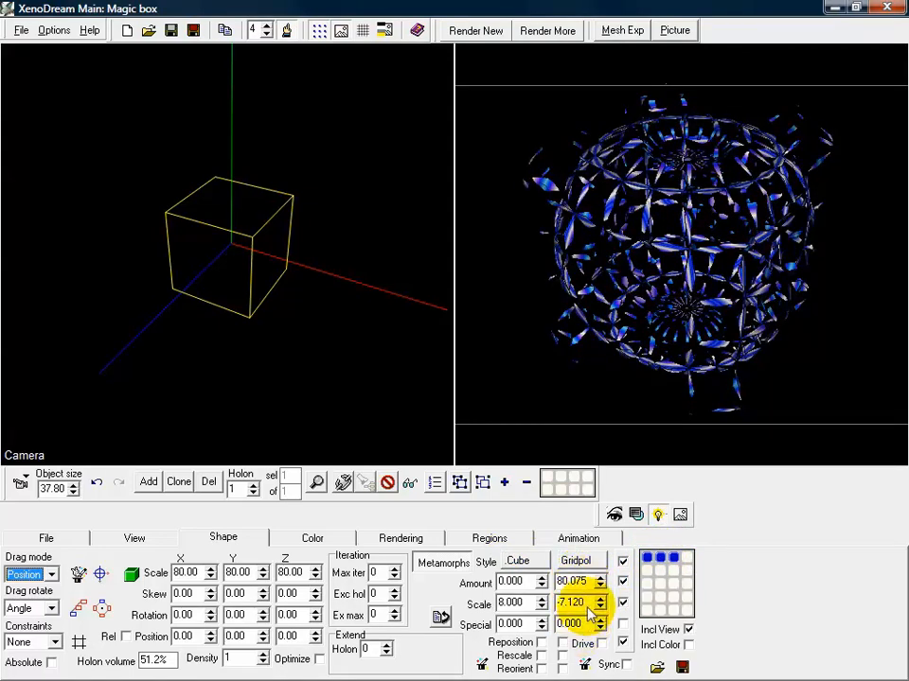
pyautogui.click(671, 565)
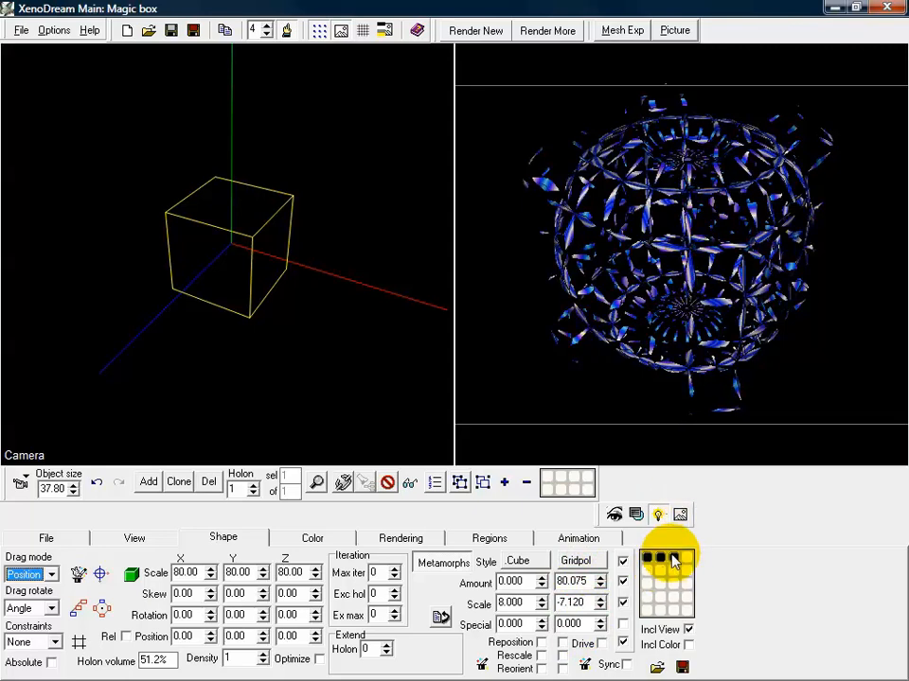
pyautogui.click(674, 557)
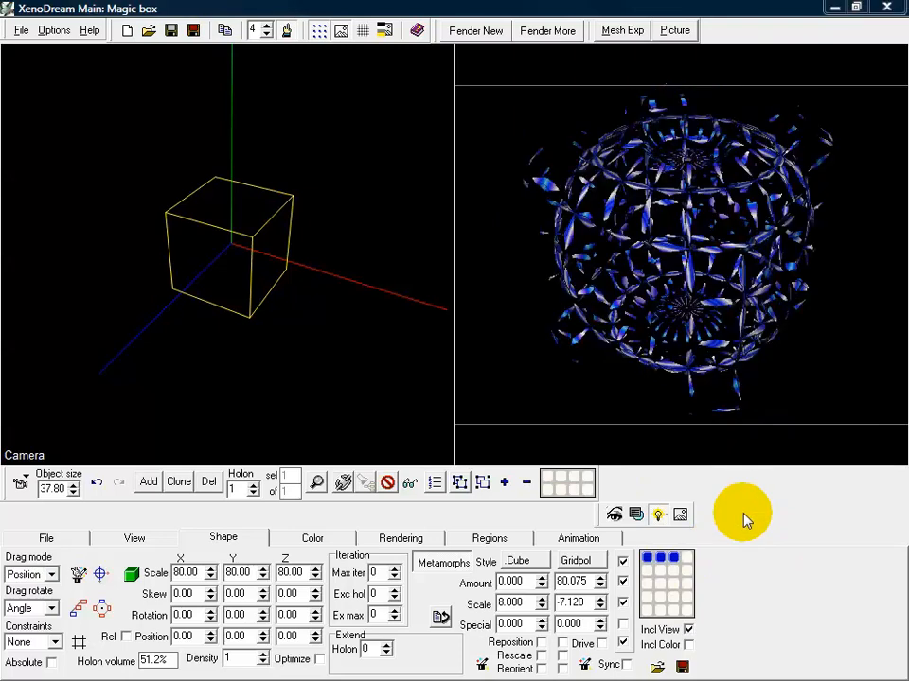
pyautogui.click(676, 559)
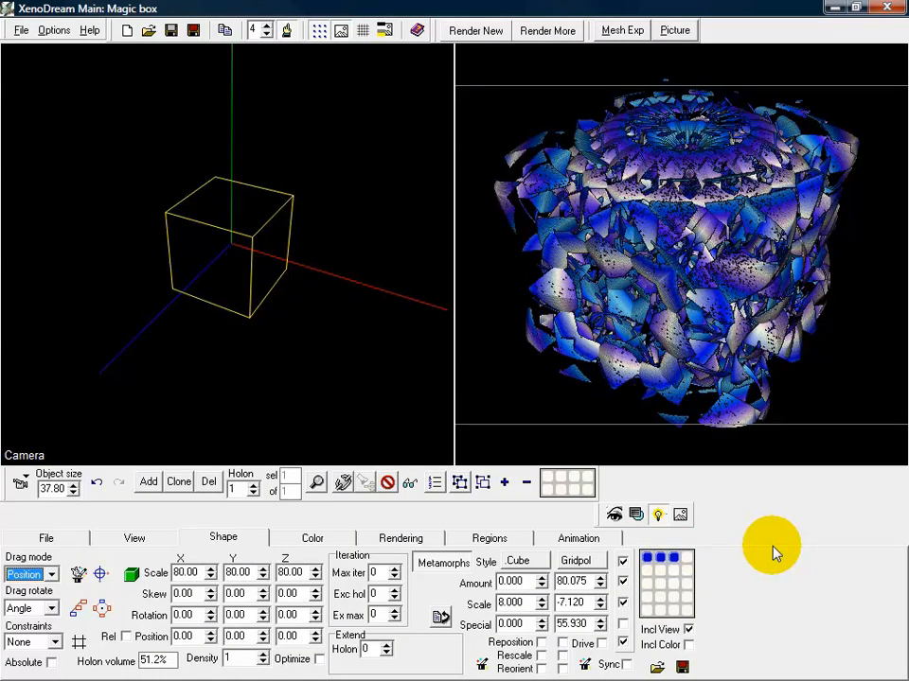
# Render a new picture of the third stored shape and stop the render once the object is filled in.
pyautogui.click(458, 36)
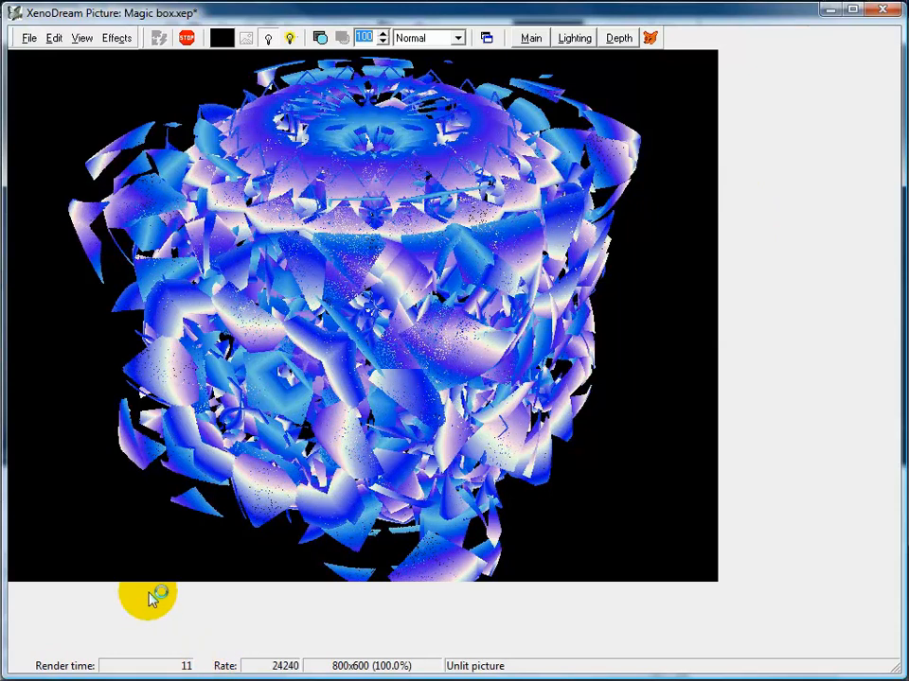
pyautogui.click(190, 38)
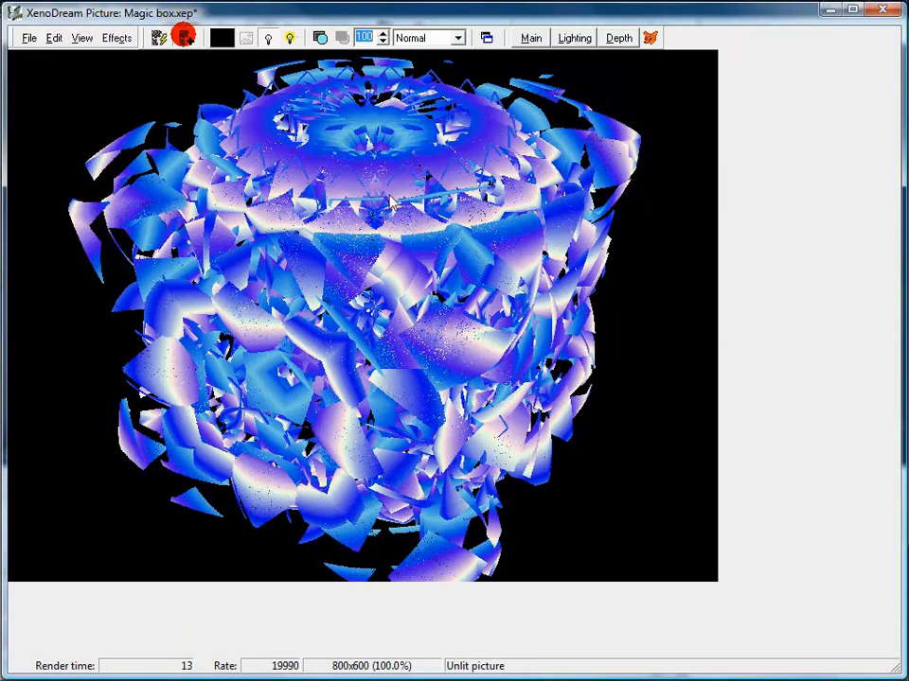
pyautogui.moveTo(375, 173)
pyautogui.mouseDown()
pyautogui.moveTo(354, 190)
pyautogui.moveTo(368, 202)
pyautogui.moveTo(369, 194)
pyautogui.mouseUp()
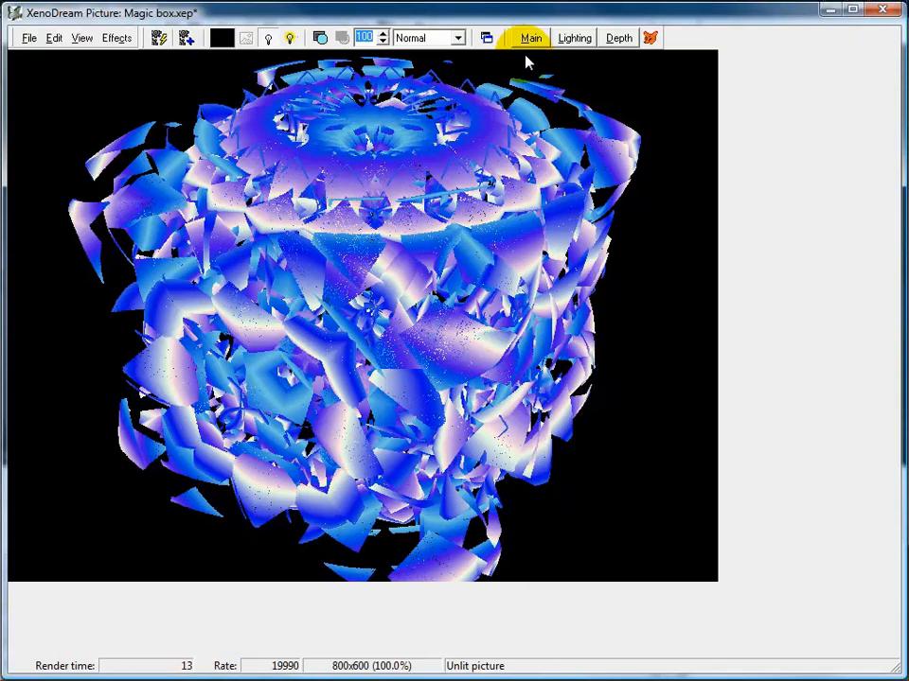
# Load the Copper old 1 lighting preset from the 1.6 Metal category and apply it to the rendered picture.
pyautogui.click(574, 37)
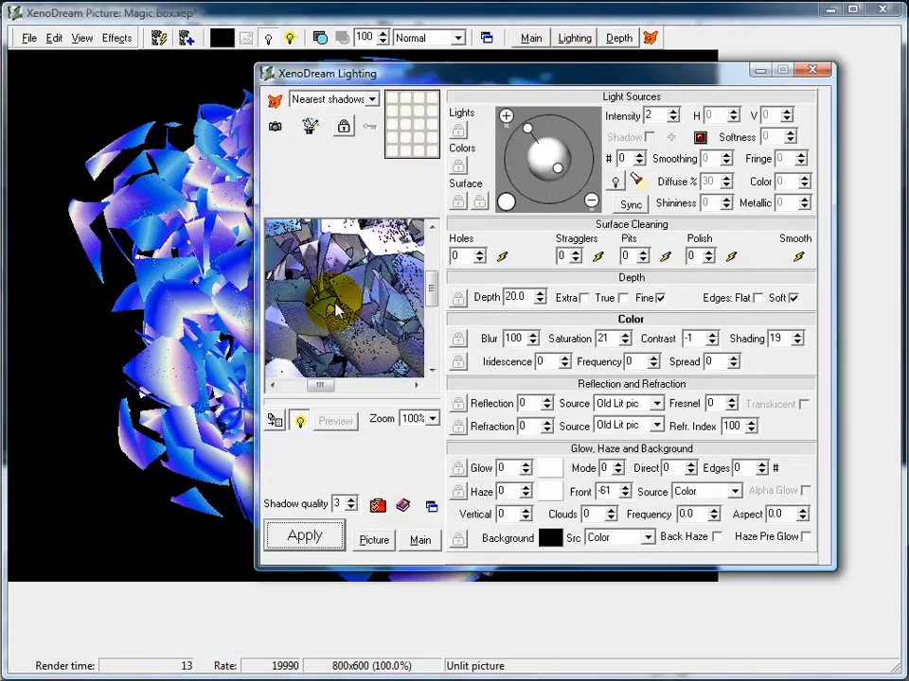
pyautogui.click(274, 101)
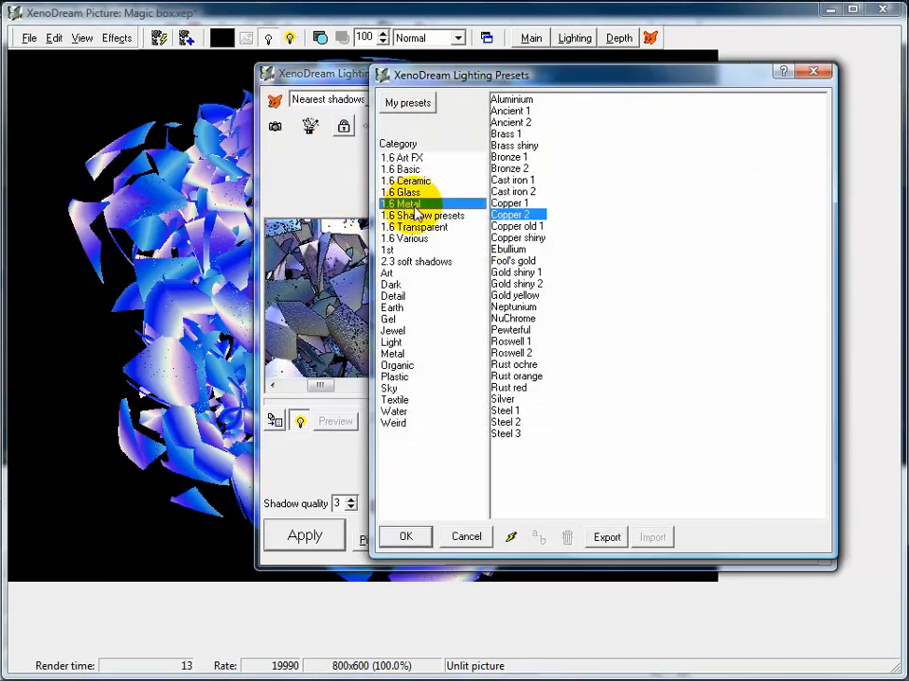
pyautogui.click(519, 227)
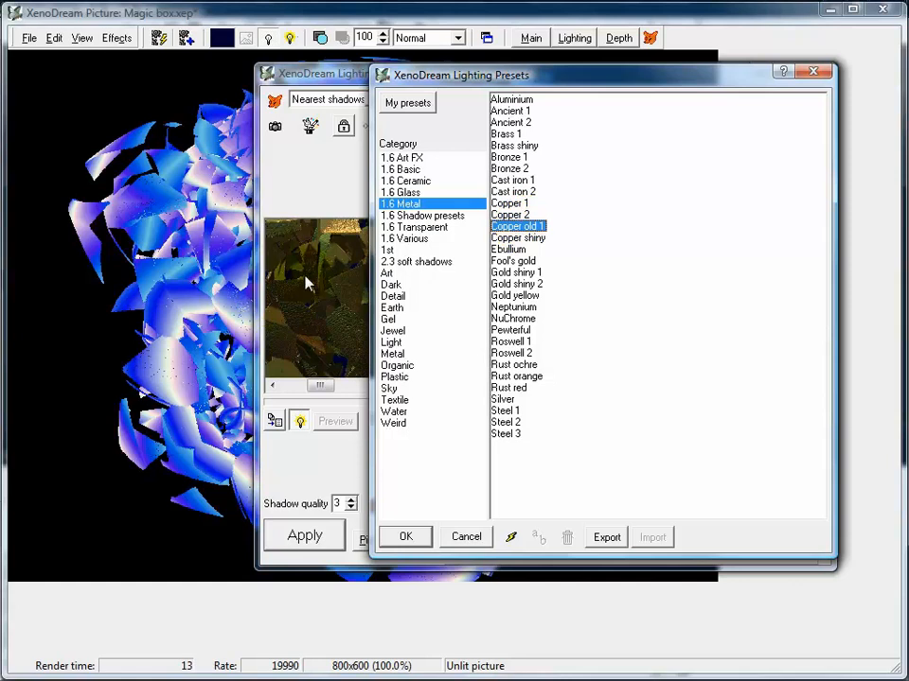
pyautogui.click(413, 537)
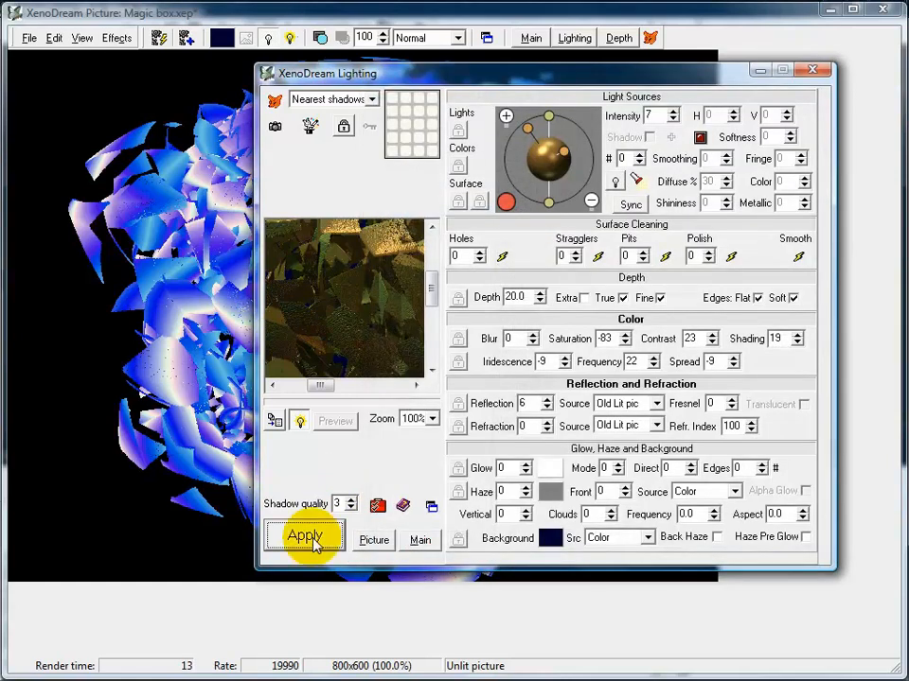
pyautogui.click(313, 538)
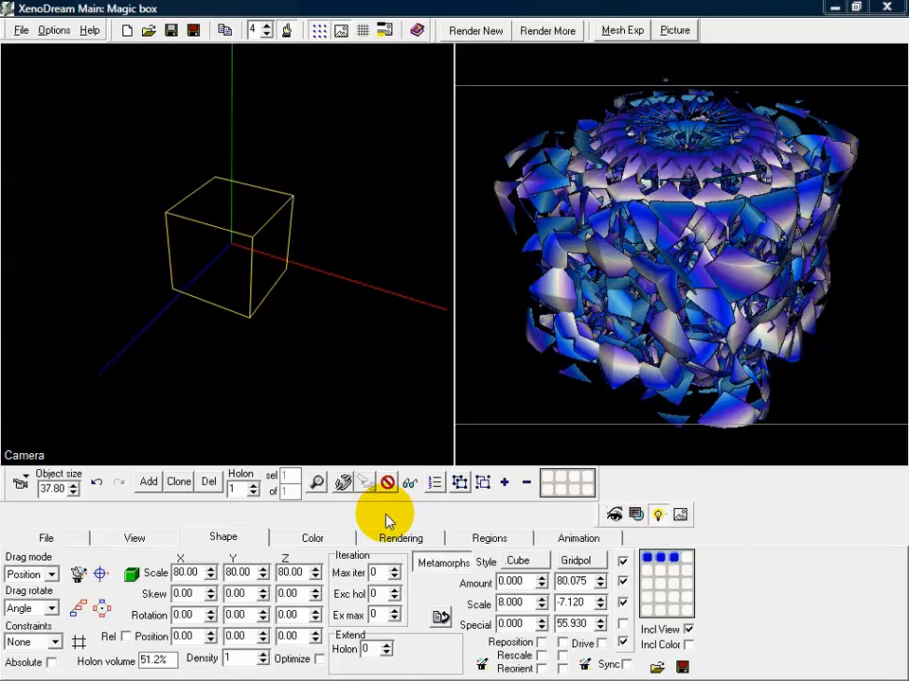
# Set the render size to 300 pixels wide and 300 pixels high.
pyautogui.click(394, 544)
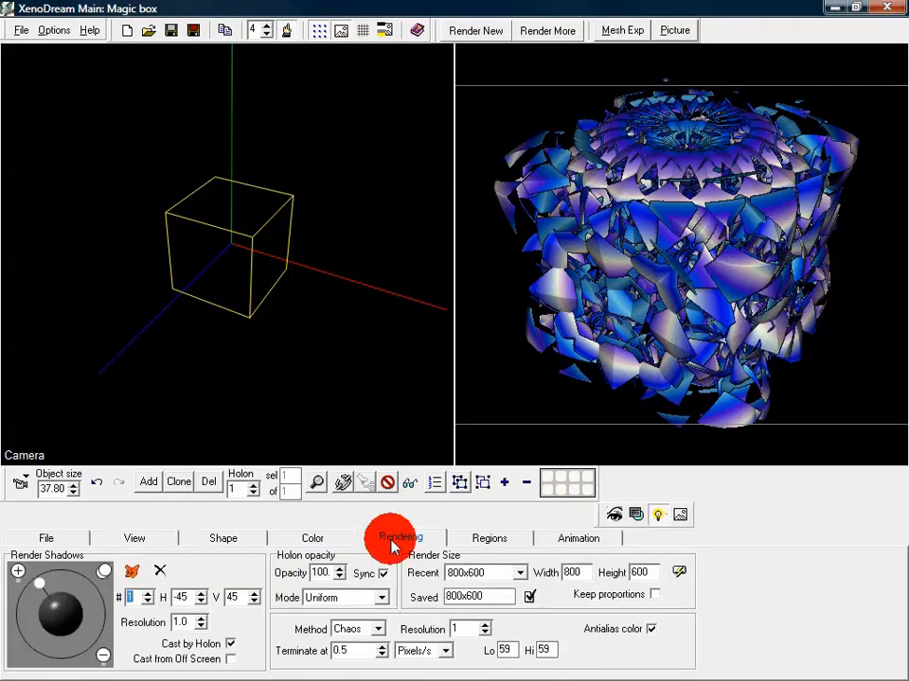
pyautogui.click(520, 573)
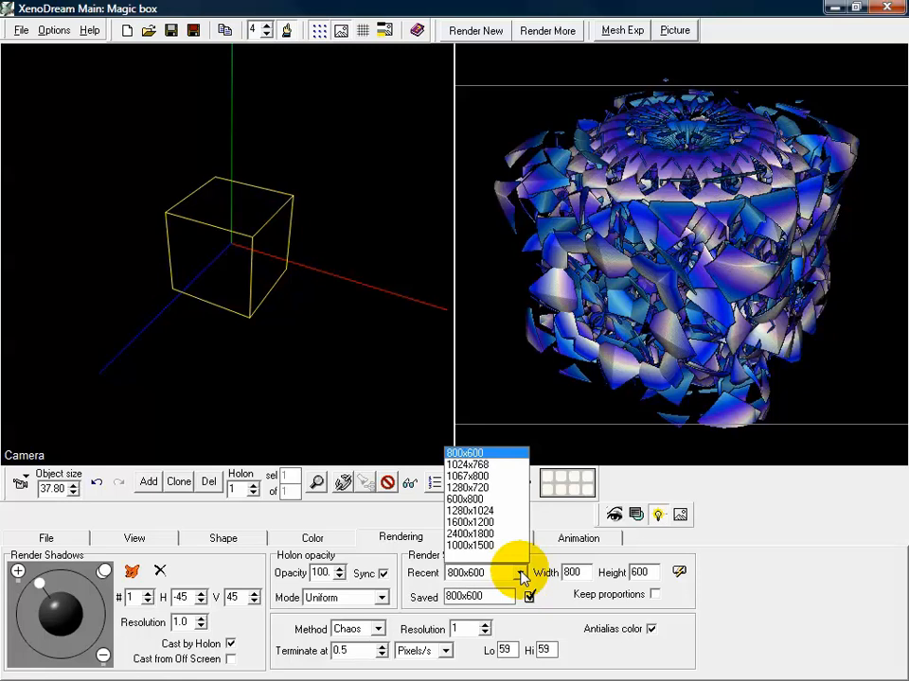
pyautogui.click(519, 574)
pyautogui.click(578, 571)
pyautogui.doubleClick(575, 571)
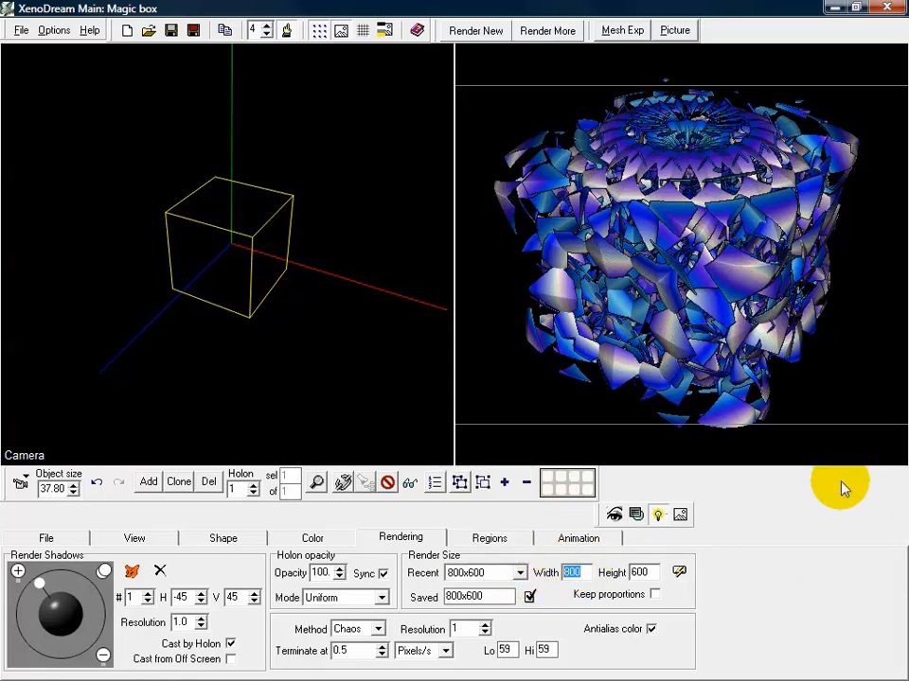
pyautogui.write('300')
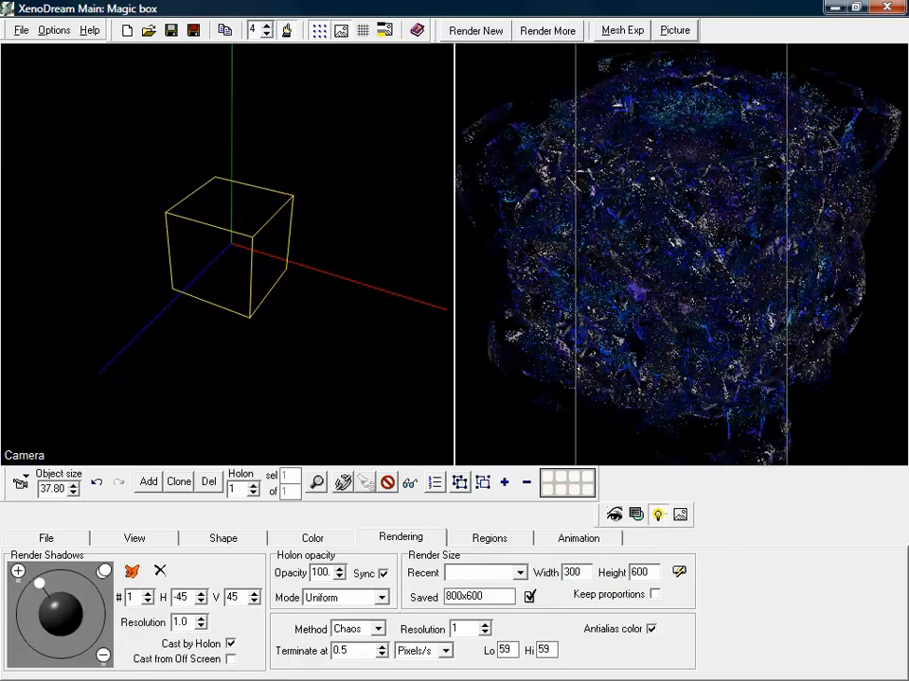
pyautogui.press('Tab')
pyautogui.write('300')
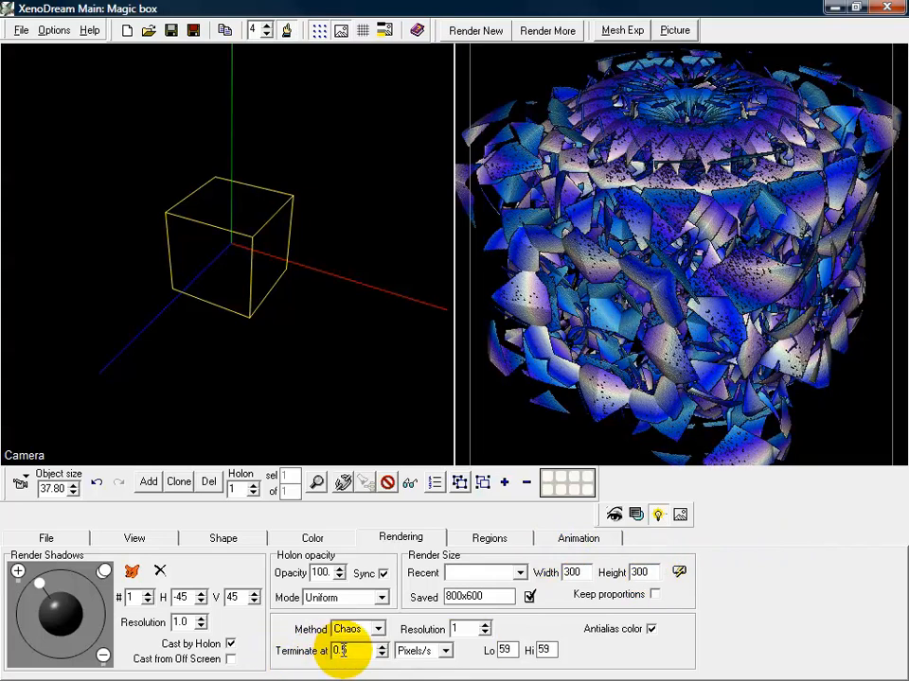
# Set rendering to terminate at 10 seconds.
pyautogui.click(445, 653)
pyautogui.click(423, 632)
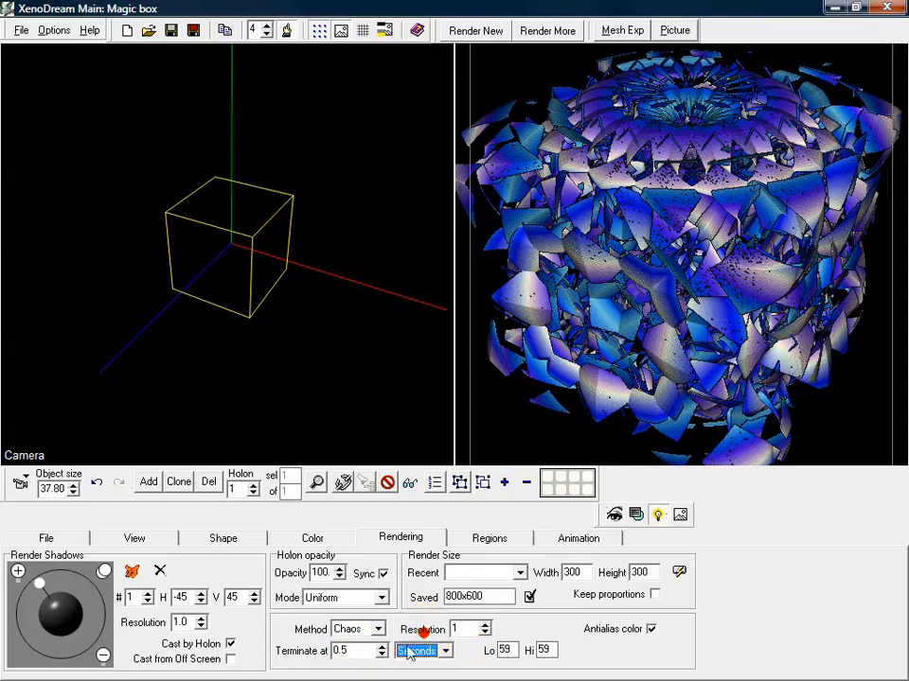
pyautogui.click(352, 650)
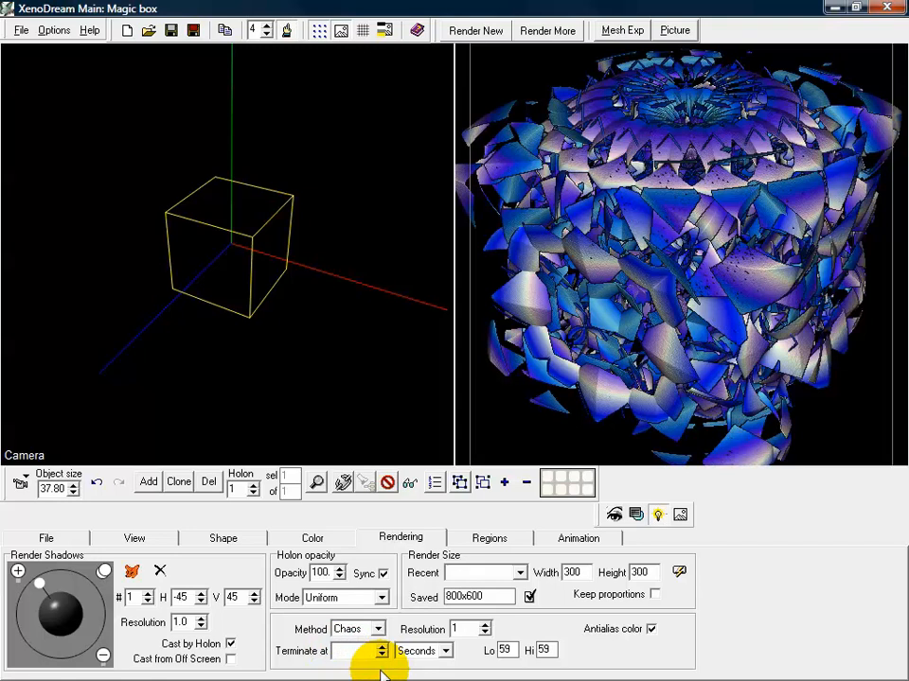
pyautogui.write('10')
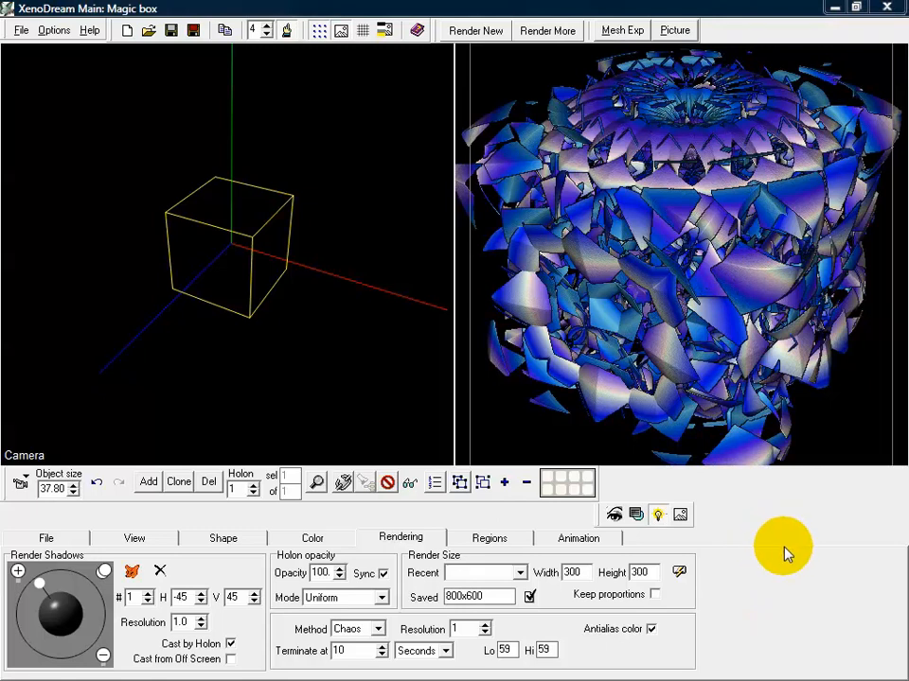
# Recall the first stored shape and save it in the first animation memory spot, keeping Smooth enabled.
pyautogui.click(569, 547)
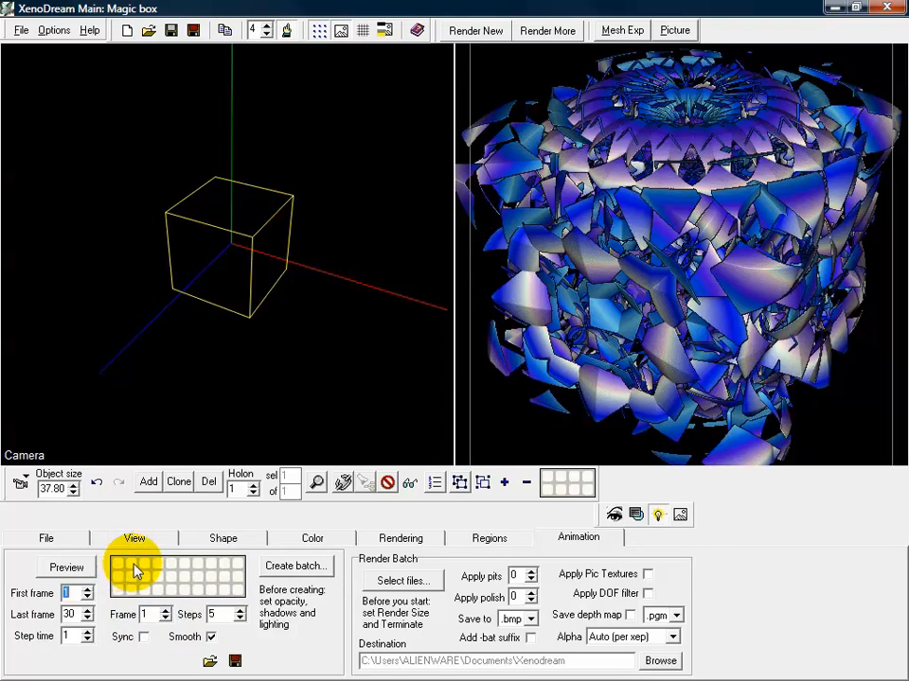
pyautogui.click(221, 539)
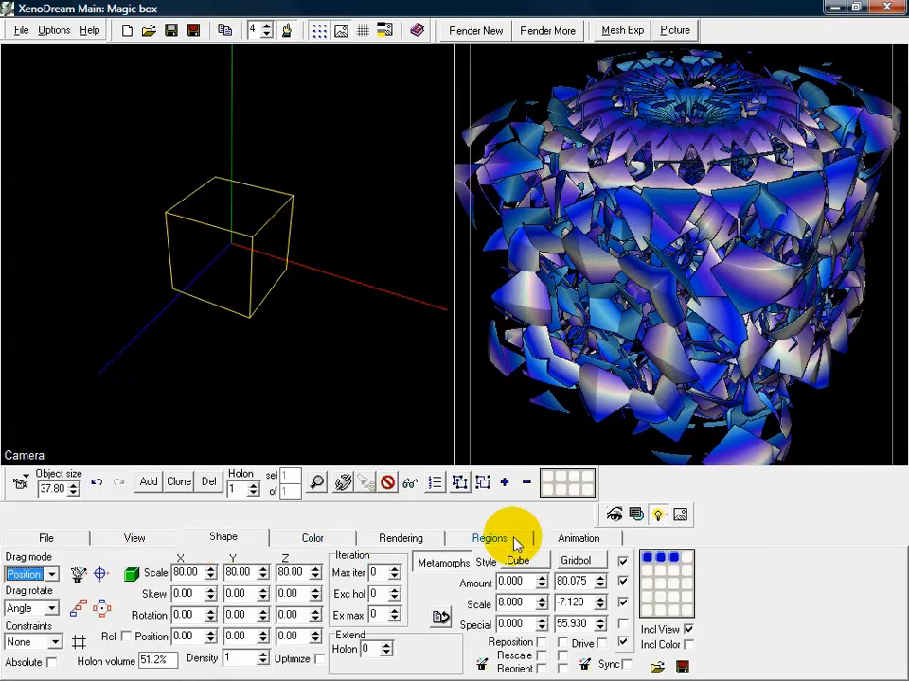
pyautogui.click(647, 557)
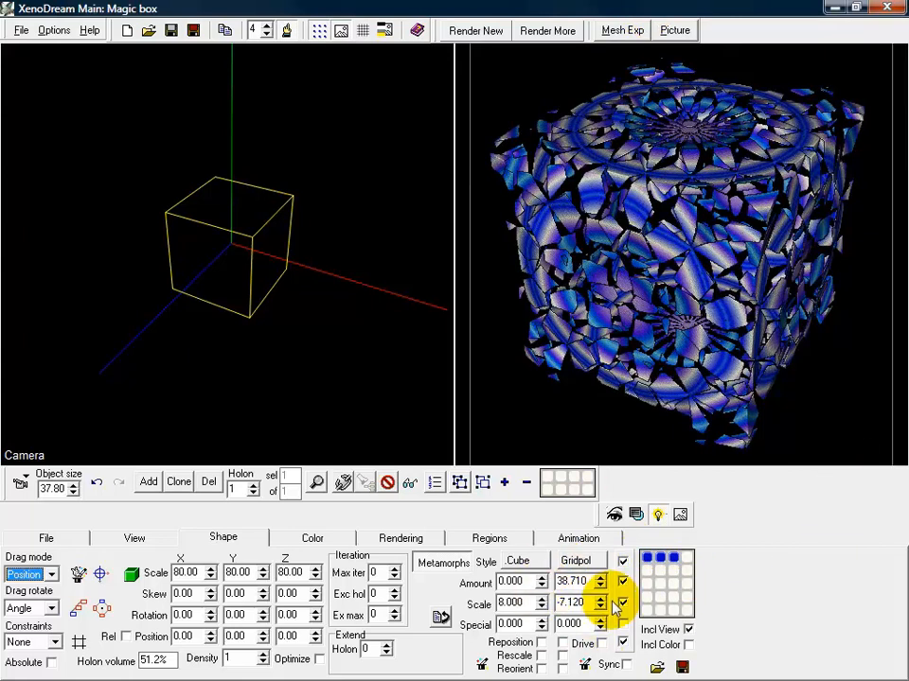
pyautogui.click(569, 538)
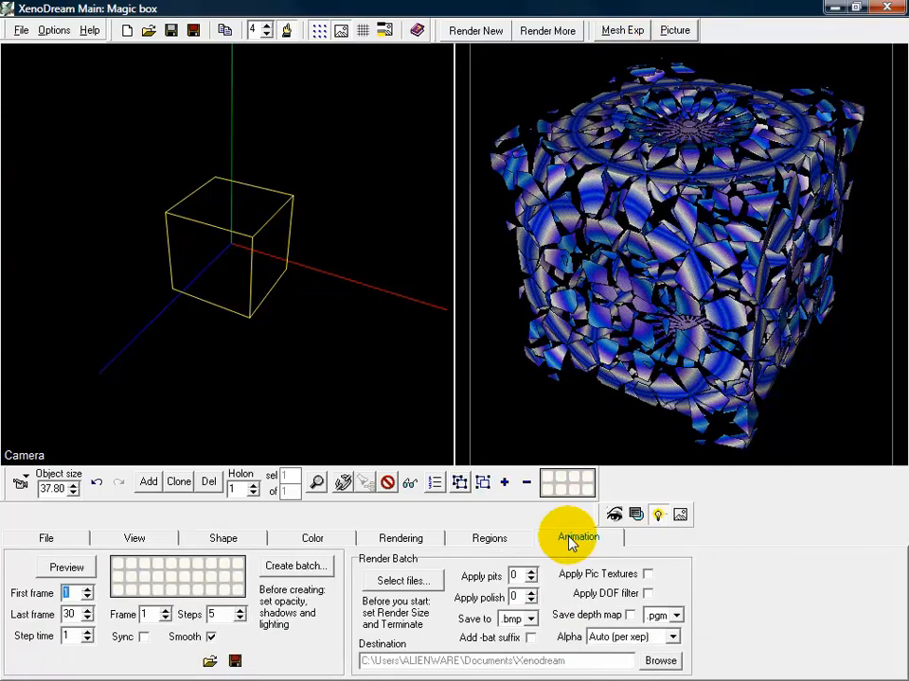
pyautogui.click(119, 570)
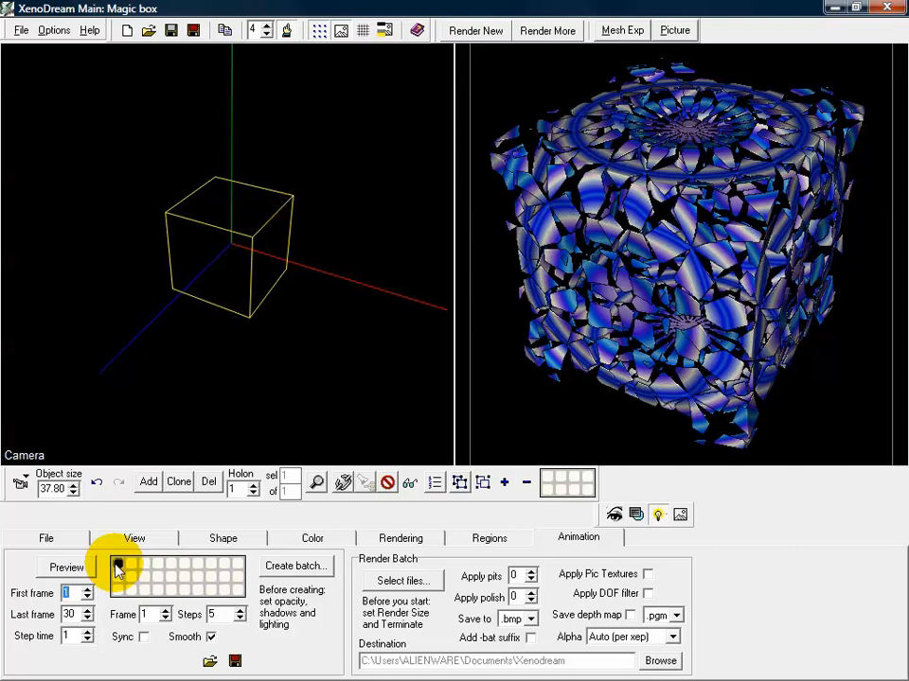
pyautogui.click(118, 566)
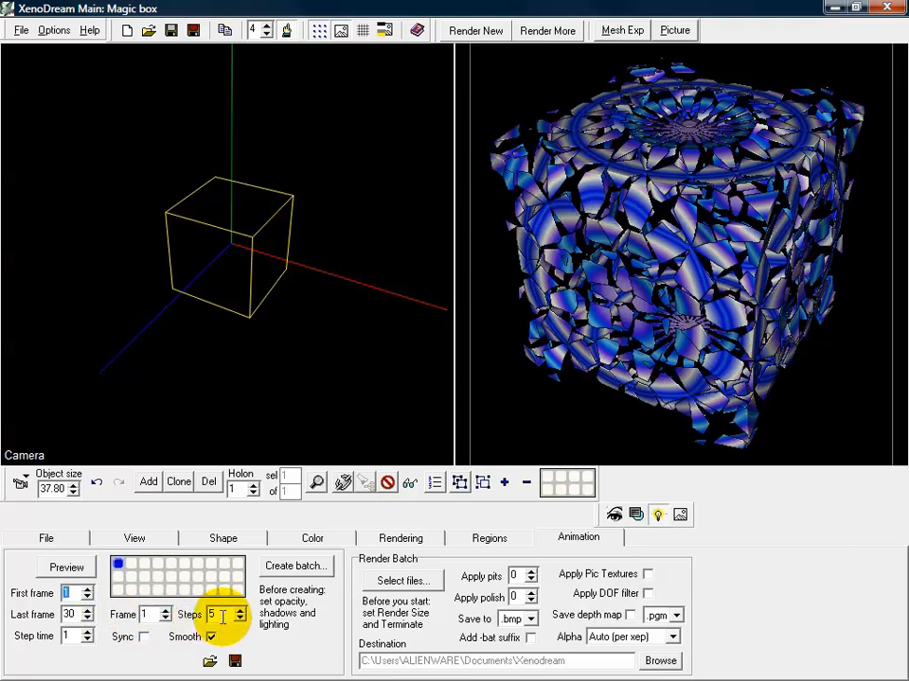
pyautogui.click(117, 565)
pyautogui.click(210, 637)
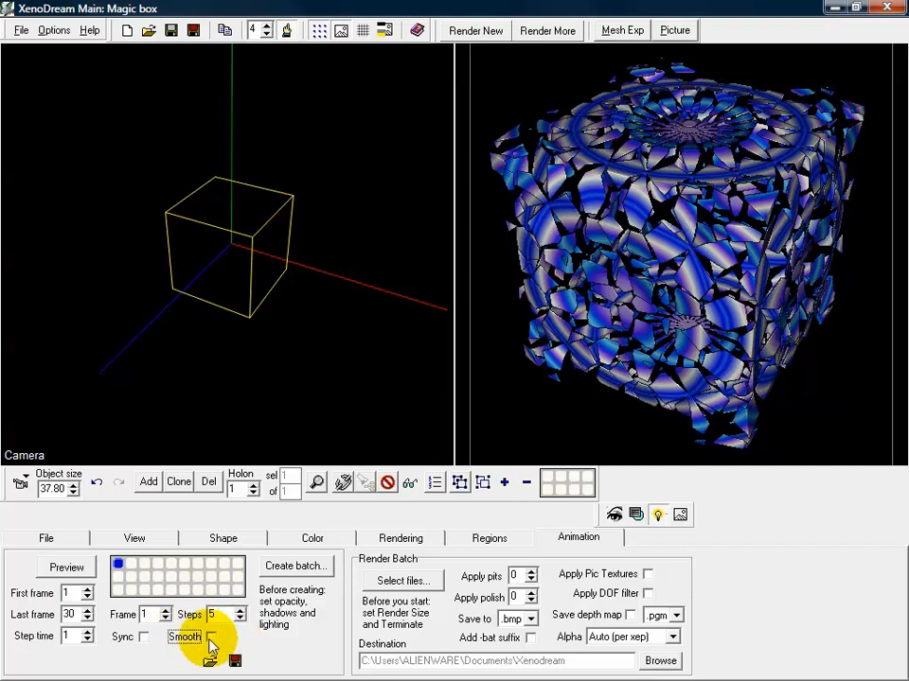
pyautogui.click(210, 638)
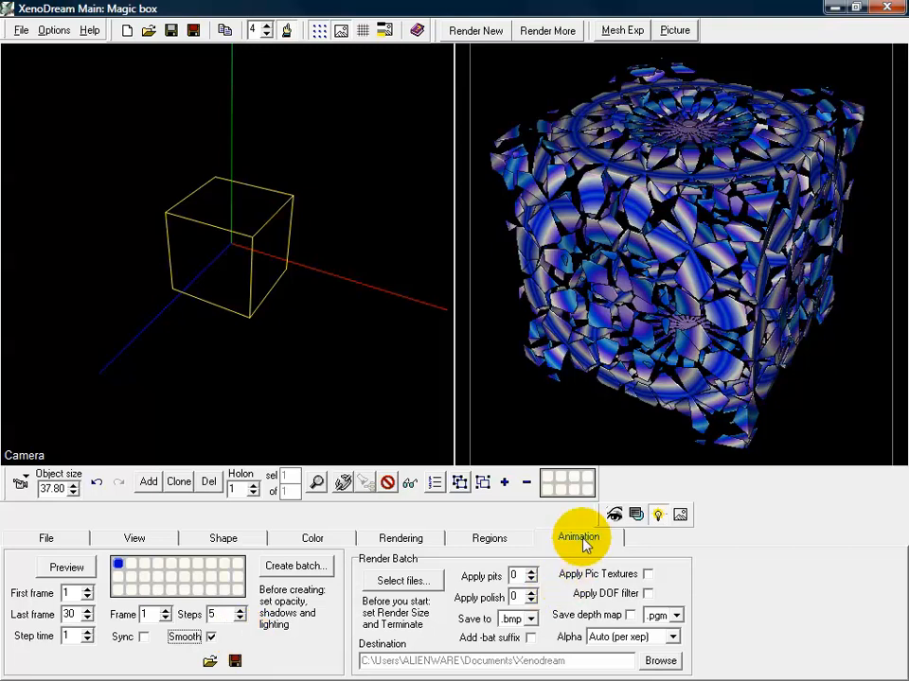
# Recall the second stored shape and save it in the second animation memory spot.
pyautogui.click(248, 538)
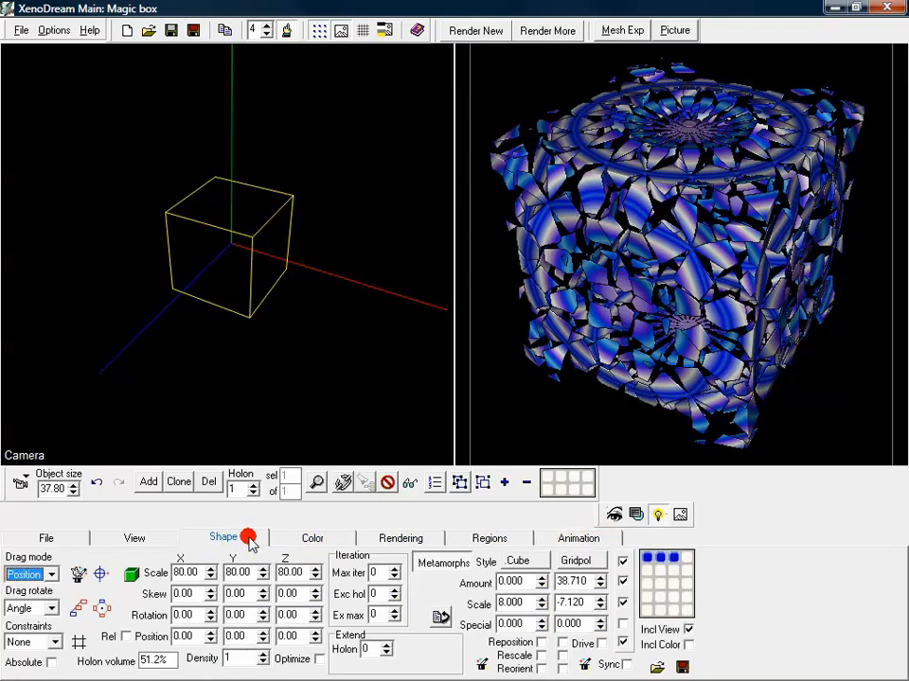
pyautogui.click(661, 559)
pyautogui.click(663, 562)
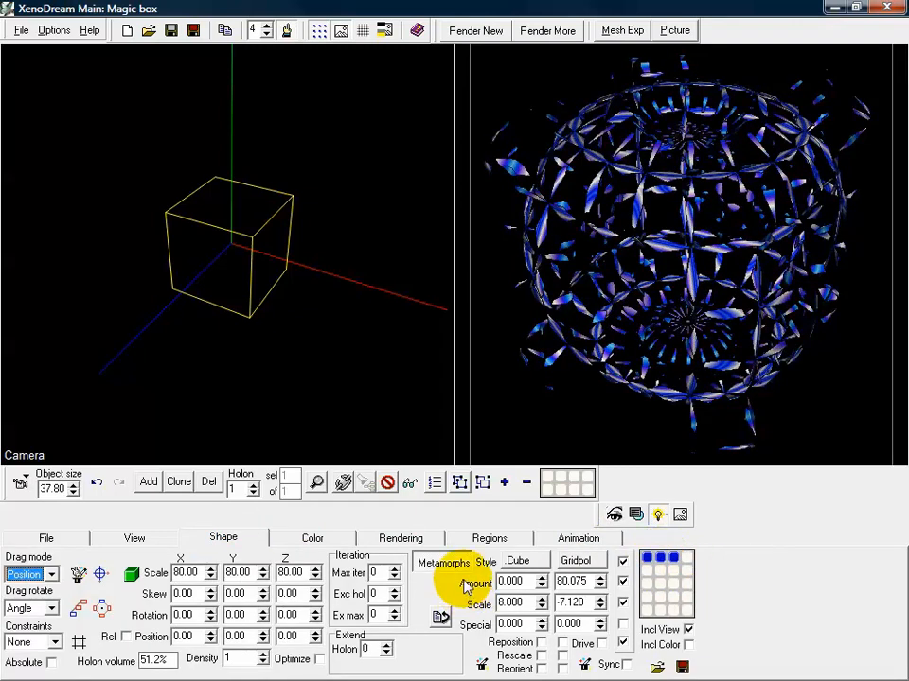
pyautogui.click(579, 537)
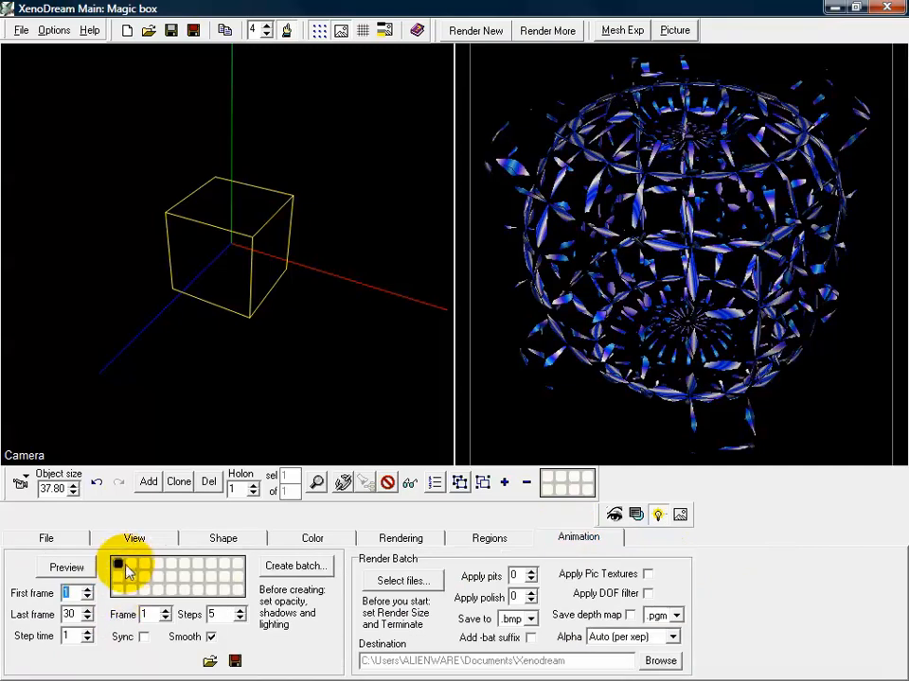
pyautogui.click(118, 565)
pyautogui.click(148, 614)
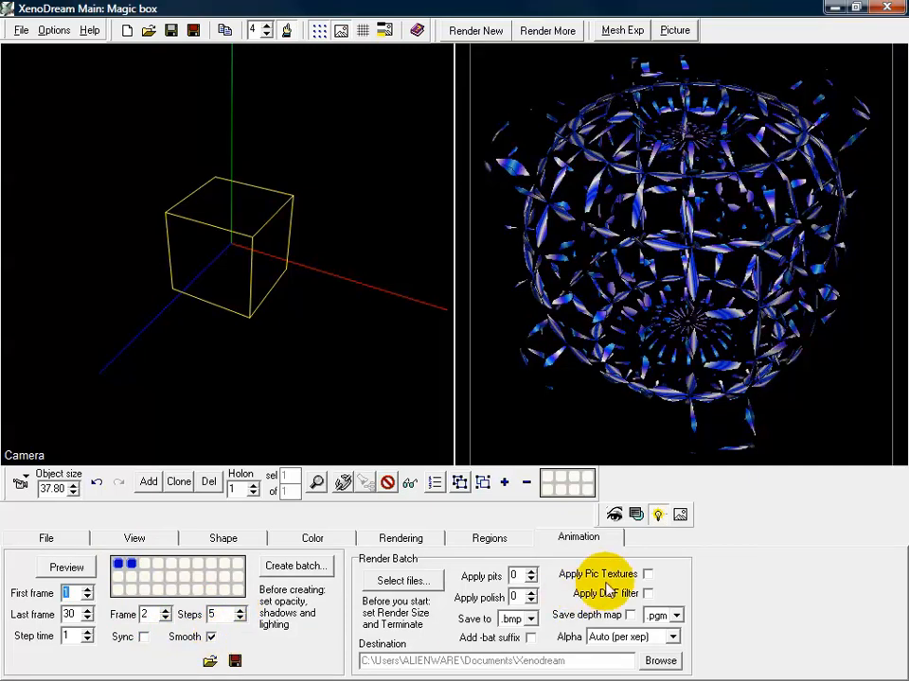
# Recall the third stored shape and save it in the third animation memory spot.
pyautogui.click(242, 542)
pyautogui.click(670, 559)
pyautogui.click(574, 537)
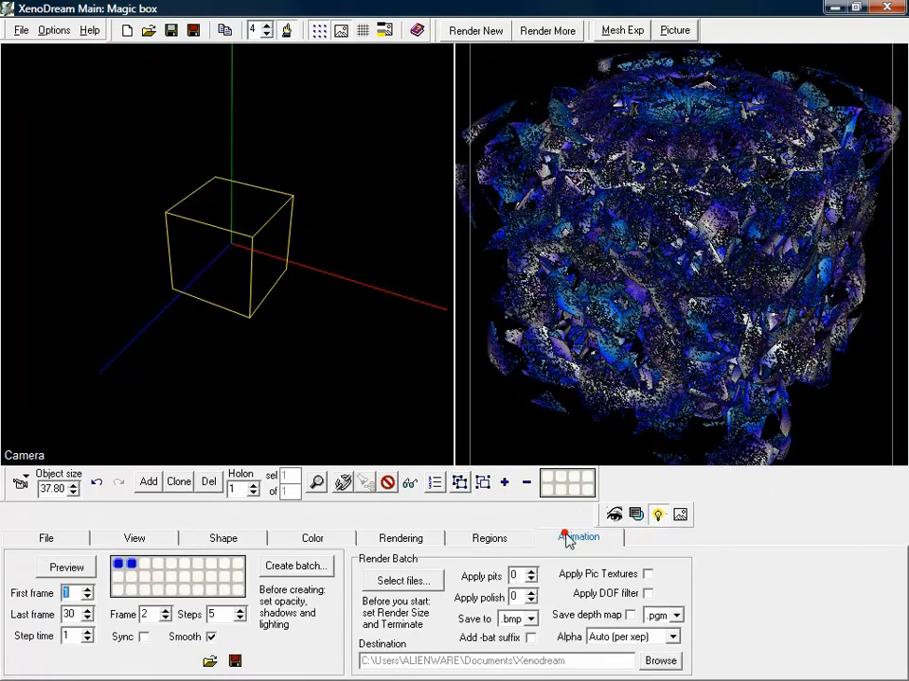
pyautogui.click(144, 565)
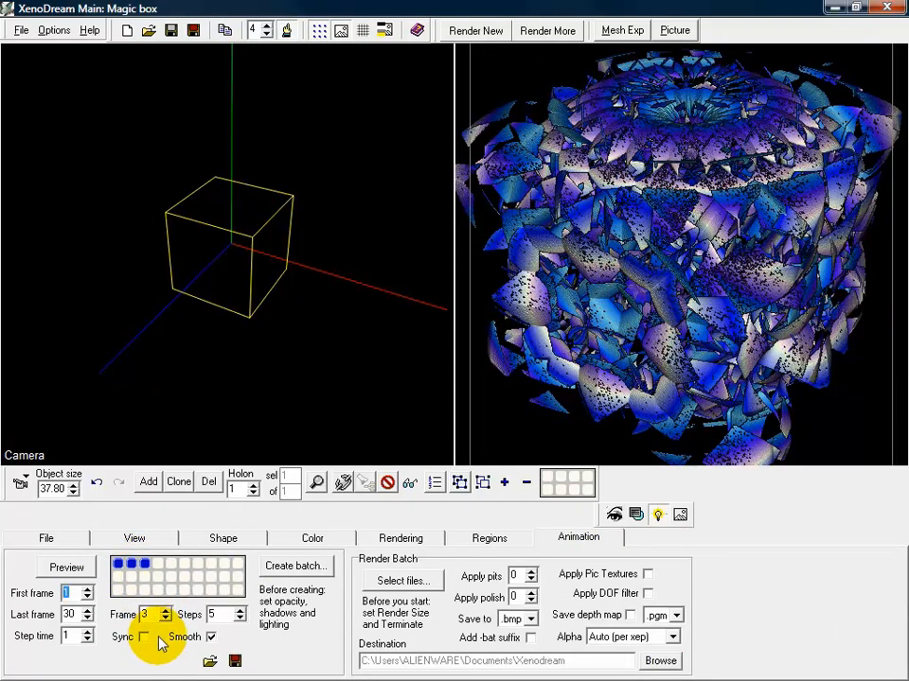
# Preview the animation and check the view angles of the first animation memory spot.
pyautogui.click(209, 636)
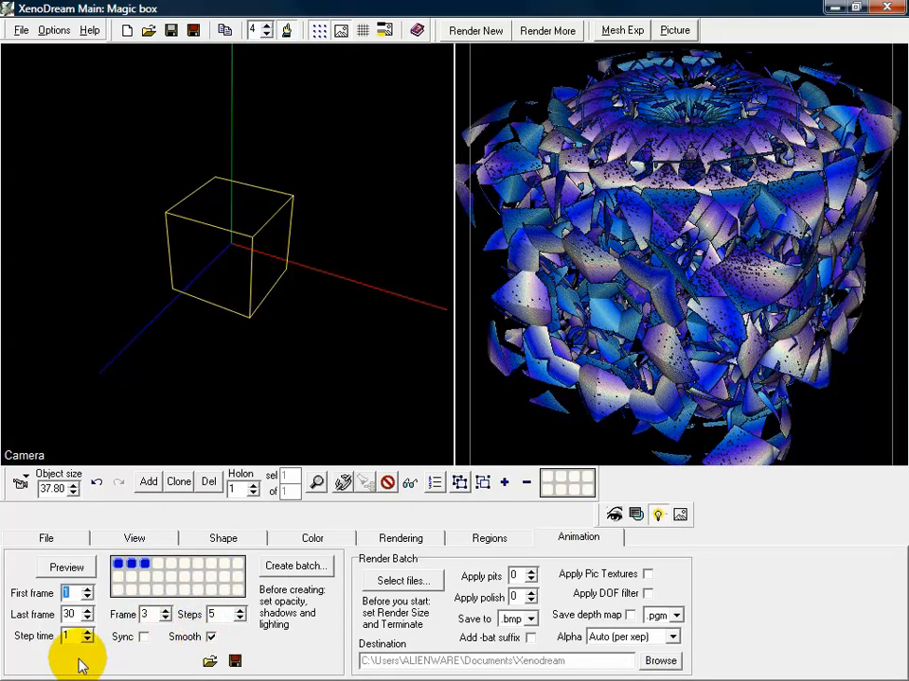
pyautogui.click(58, 571)
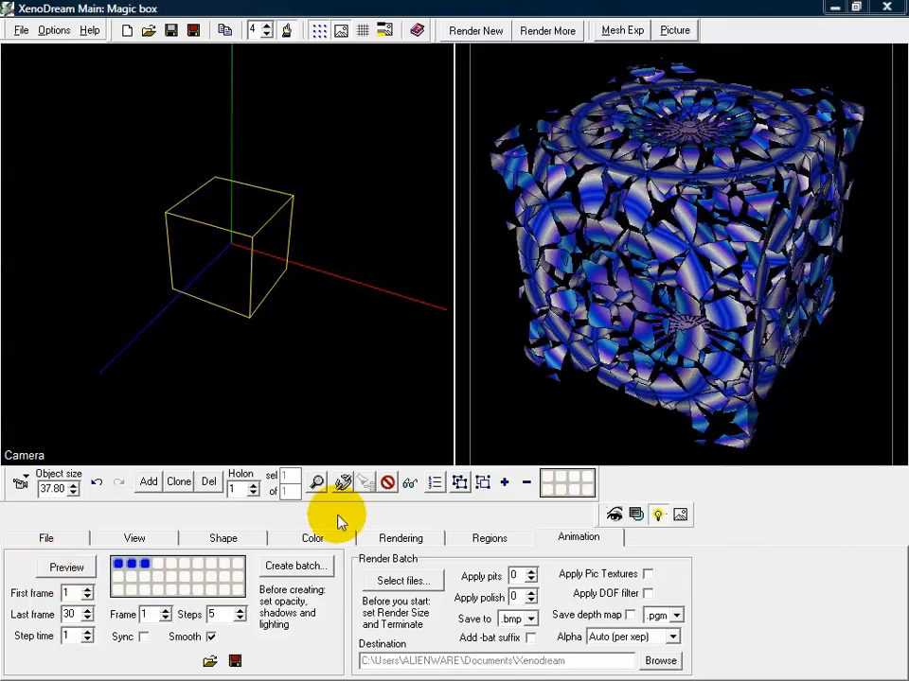
pyautogui.click(120, 564)
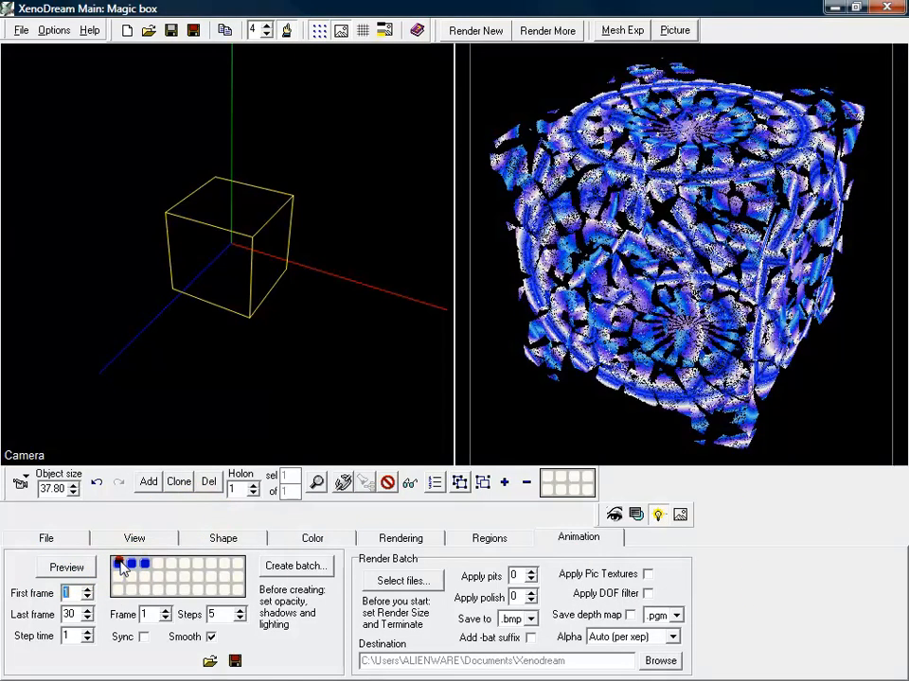
pyautogui.click(134, 538)
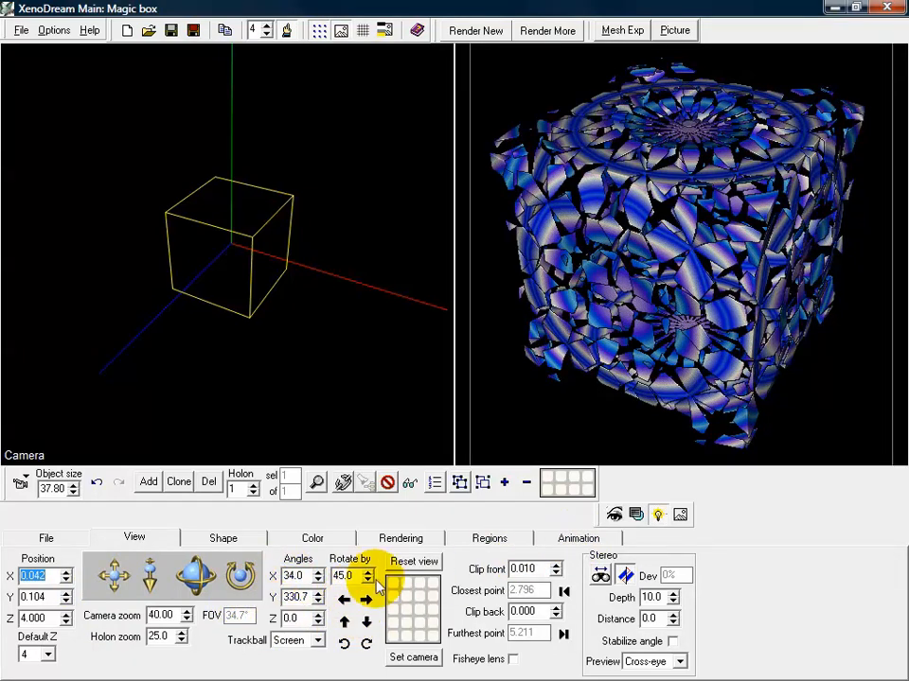
pyautogui.click(575, 544)
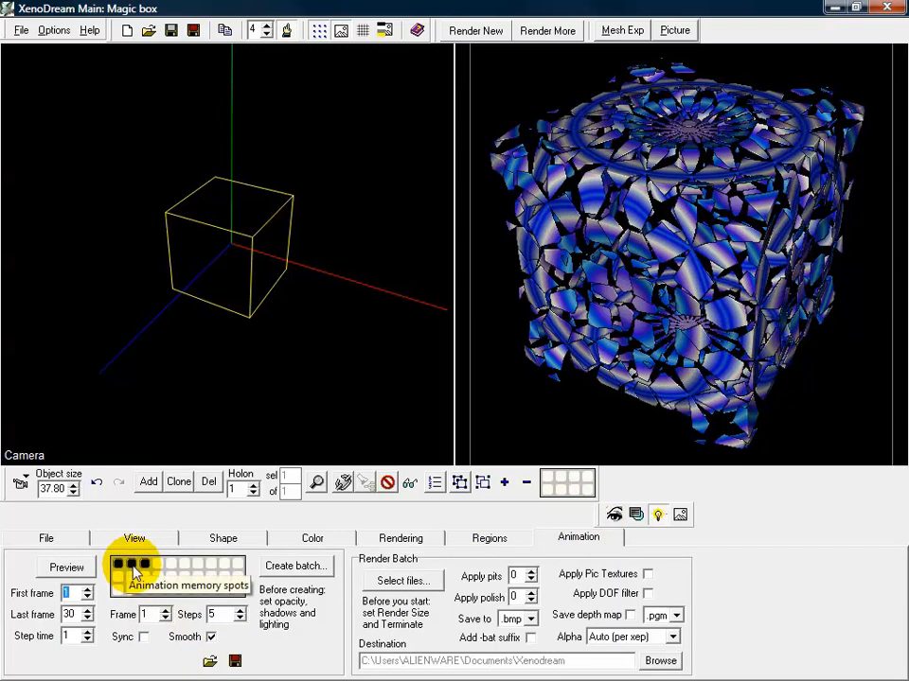
# Recall the second animation memory spot, rotate its view 45 degrees to the right, and replace the stored spot with this view.
pyautogui.click(132, 568)
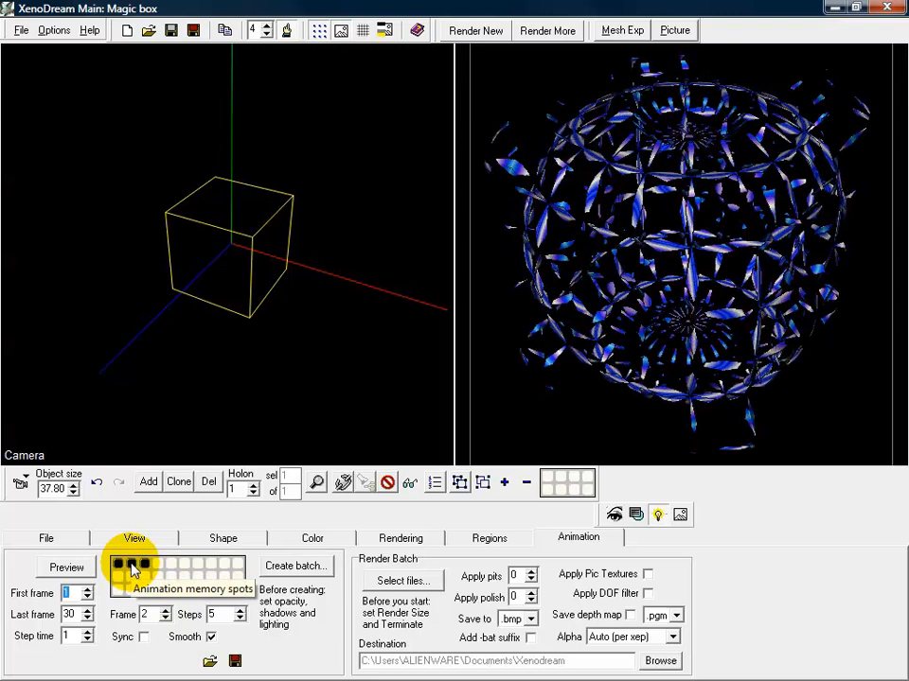
pyautogui.click(132, 565)
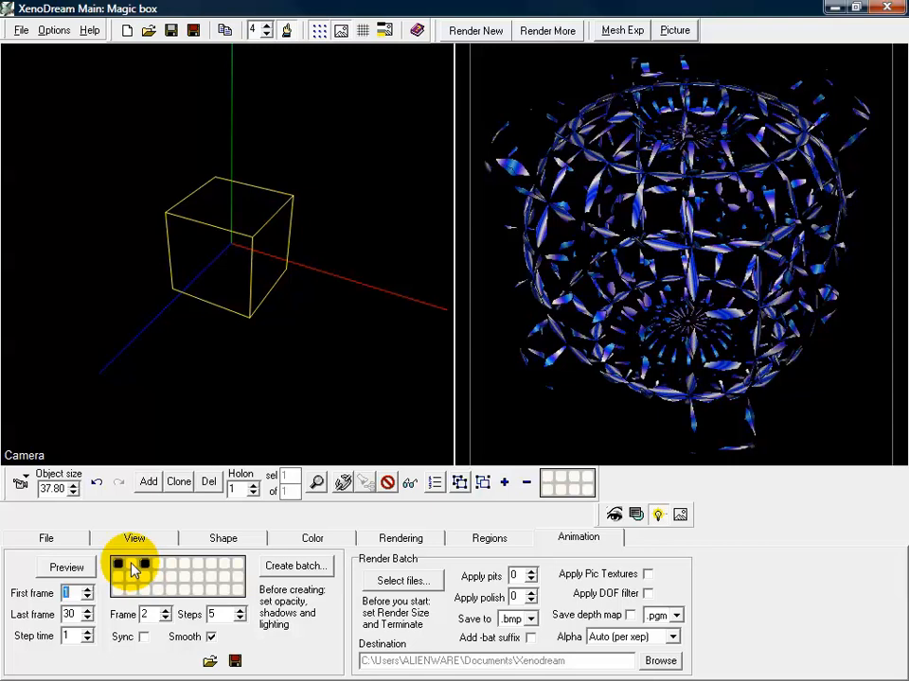
pyautogui.click(137, 540)
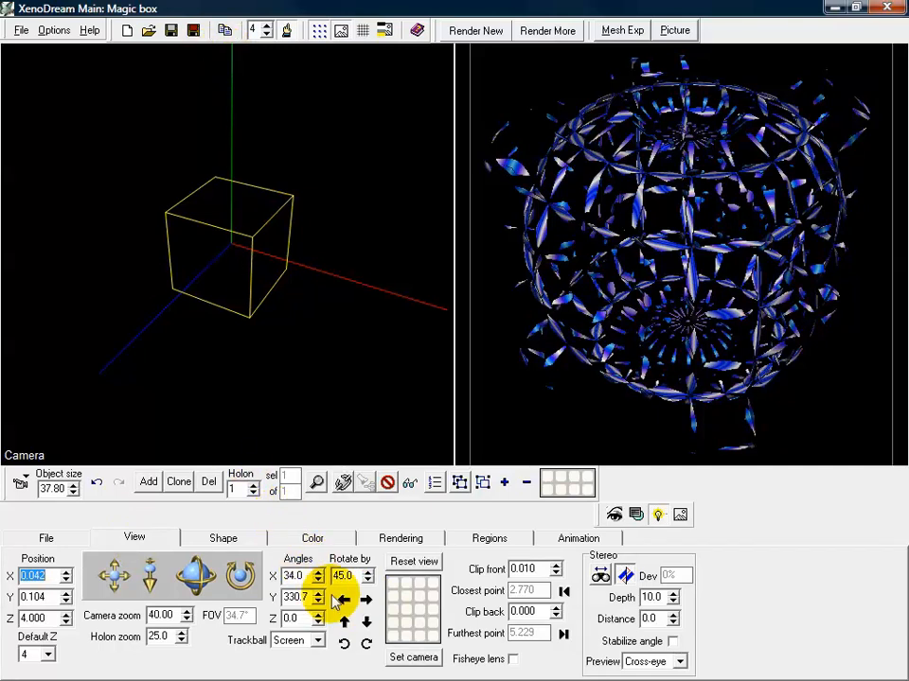
pyautogui.click(366, 603)
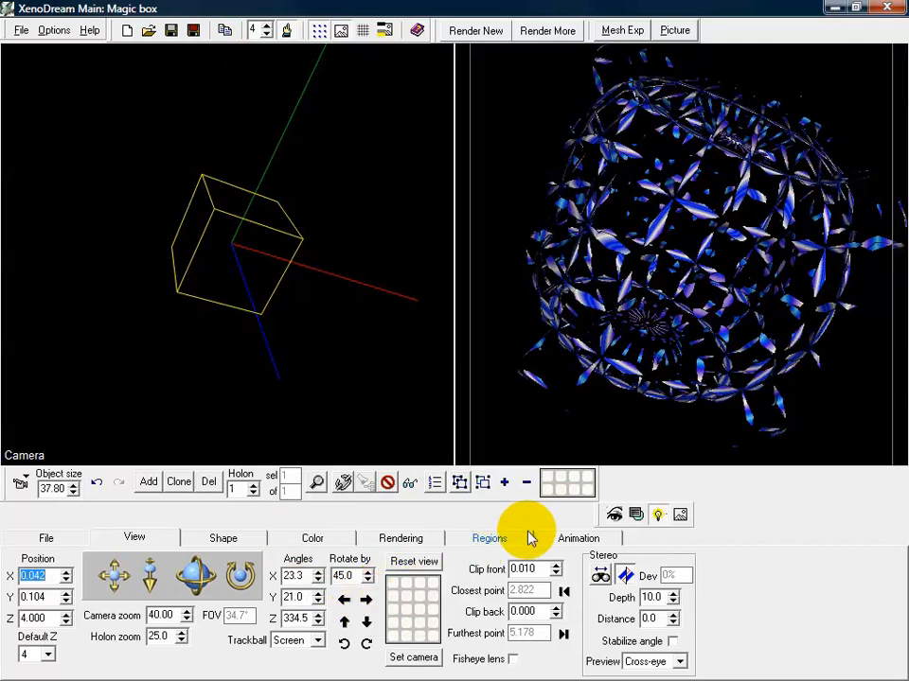
pyautogui.click(579, 541)
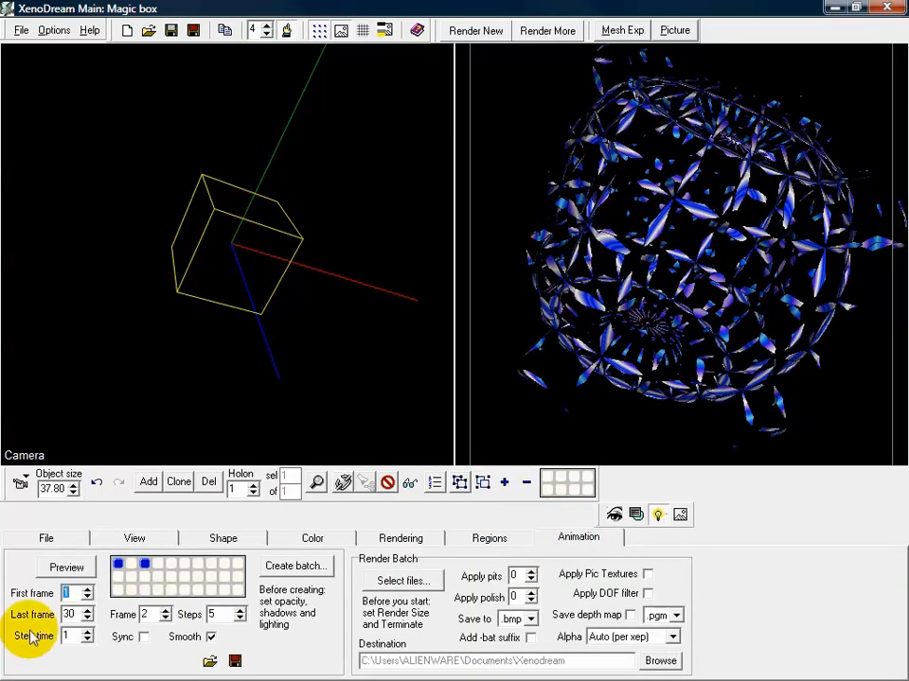
pyautogui.click(132, 566)
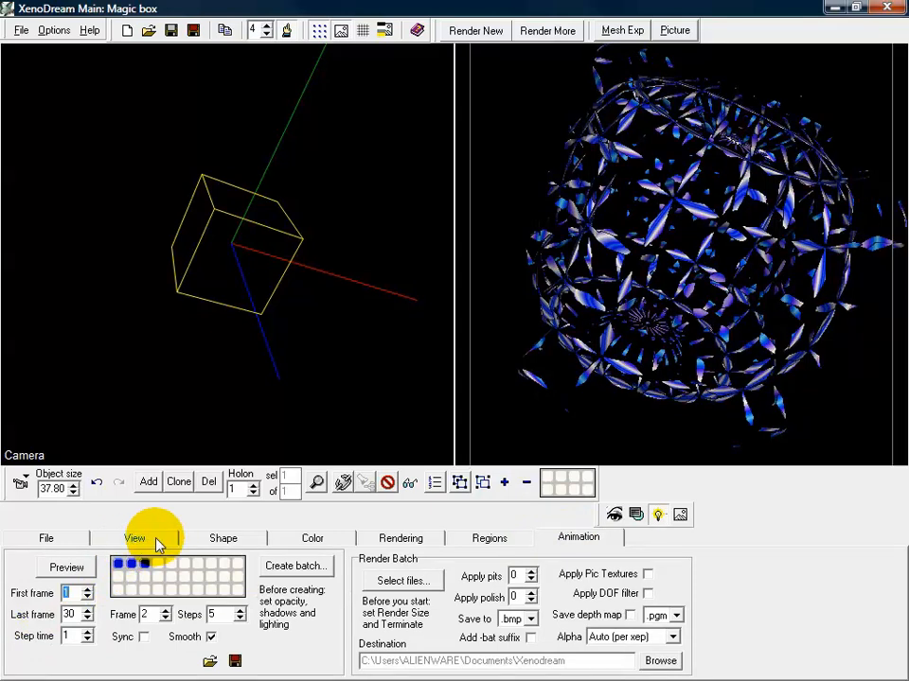
# Recall the first and second animation memory spots to compare their views.
pyautogui.click(119, 565)
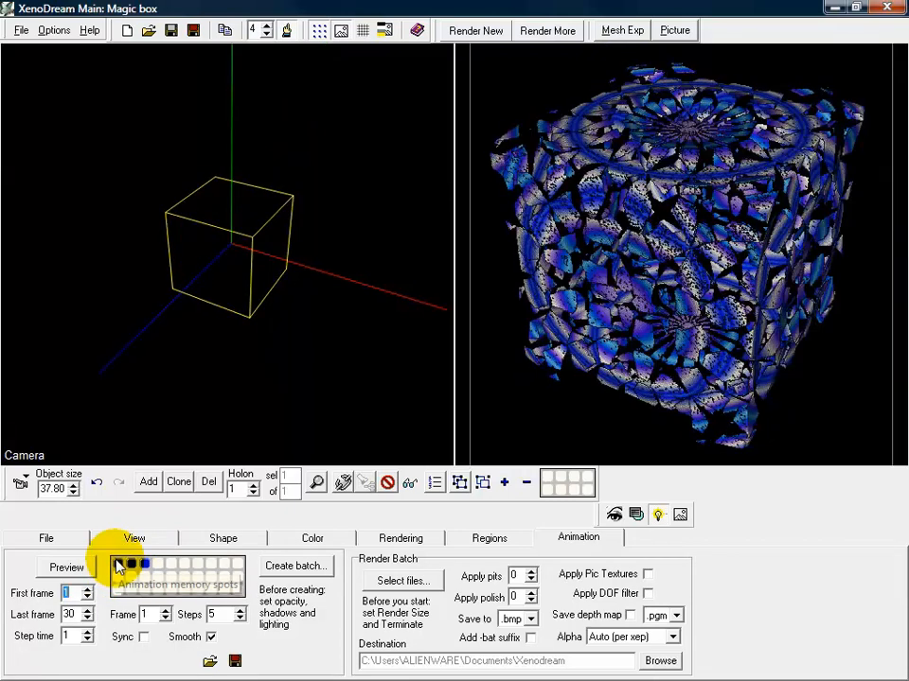
pyautogui.click(131, 565)
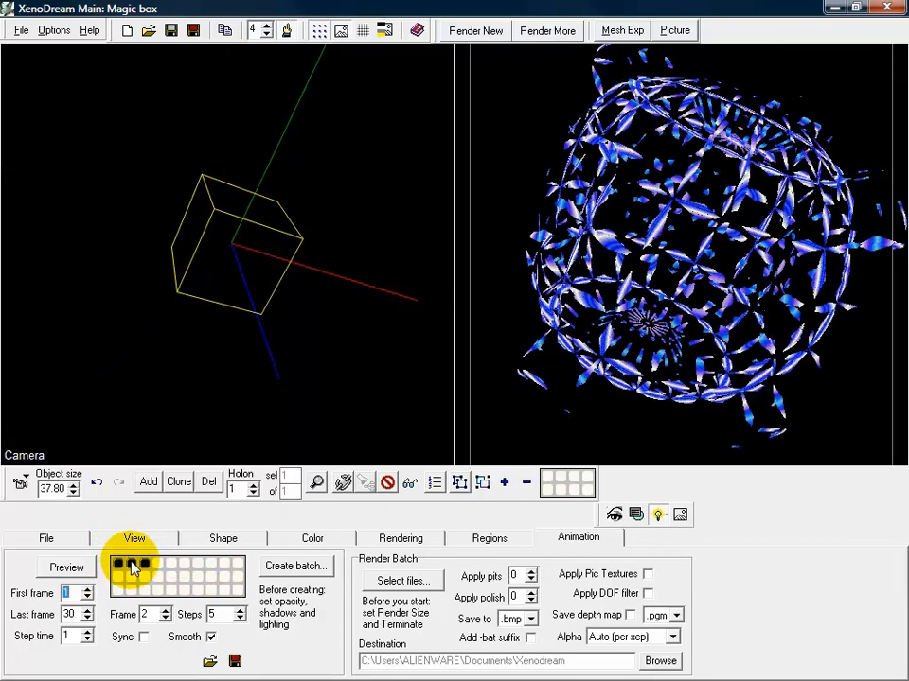
pyautogui.click(144, 565)
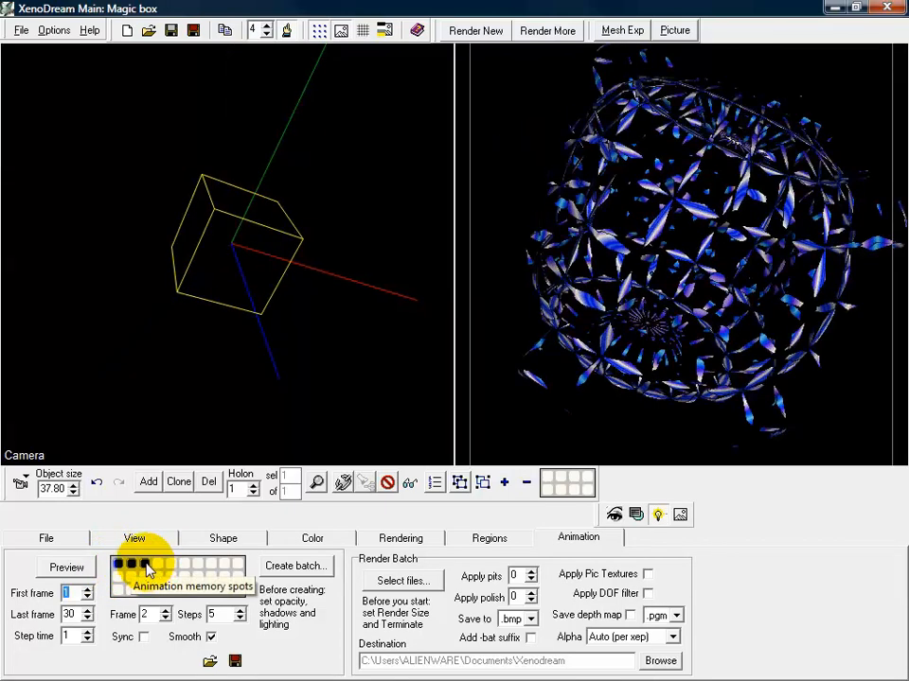
# Recall the third animation memory spot, rotate its view 45 degrees right and 45 degrees down, and replace the stored spot with this view.
pyautogui.click(145, 565)
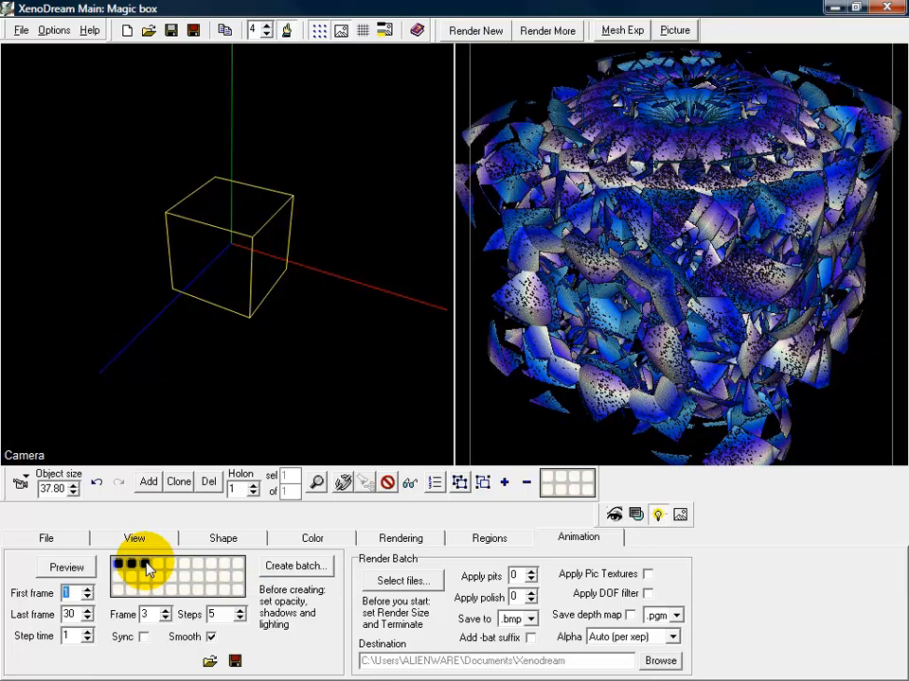
pyautogui.click(144, 565)
pyautogui.click(163, 536)
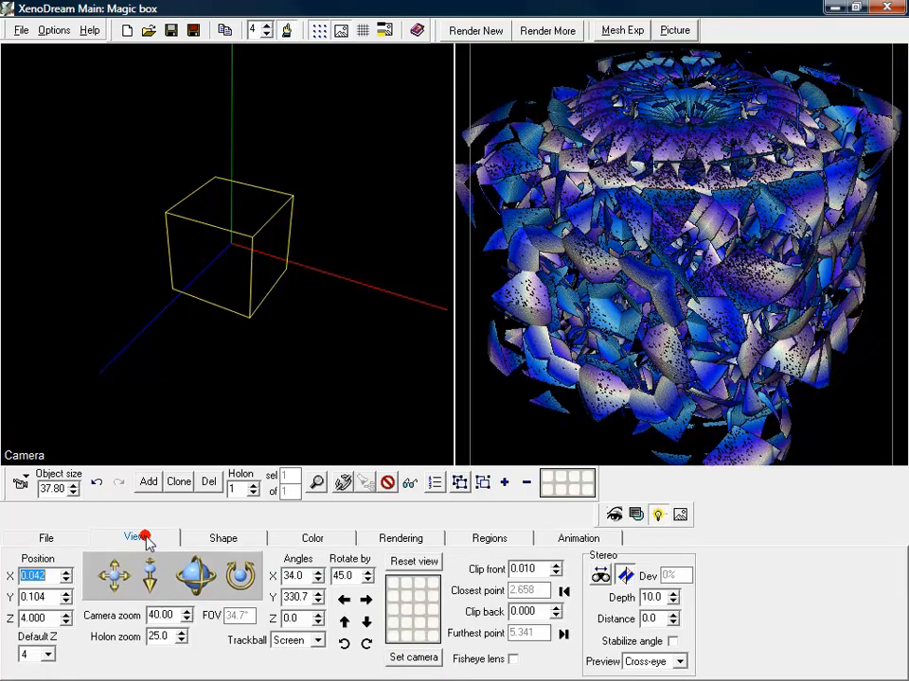
pyautogui.click(366, 603)
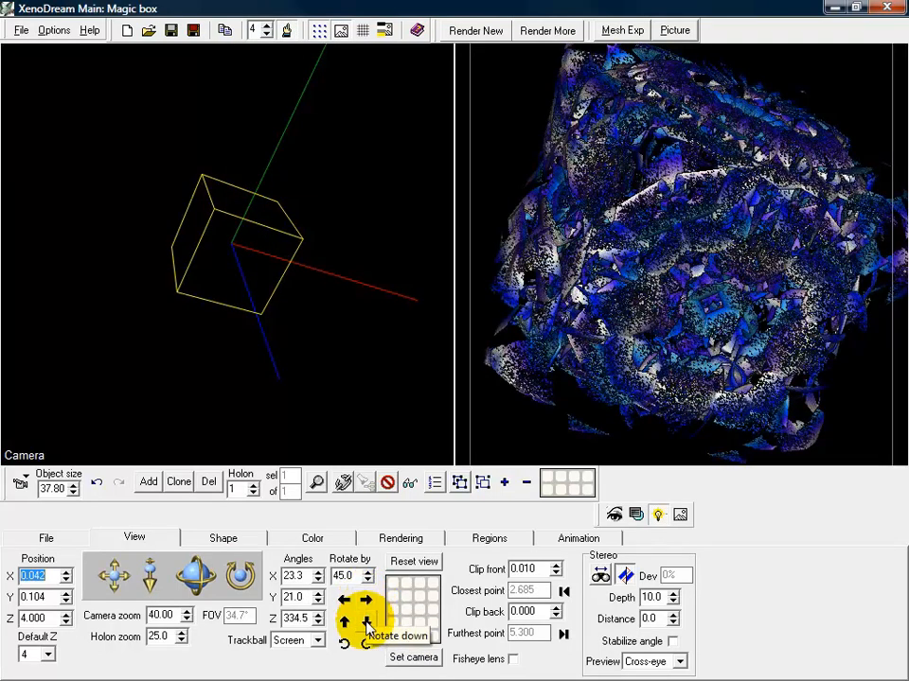
pyautogui.click(368, 623)
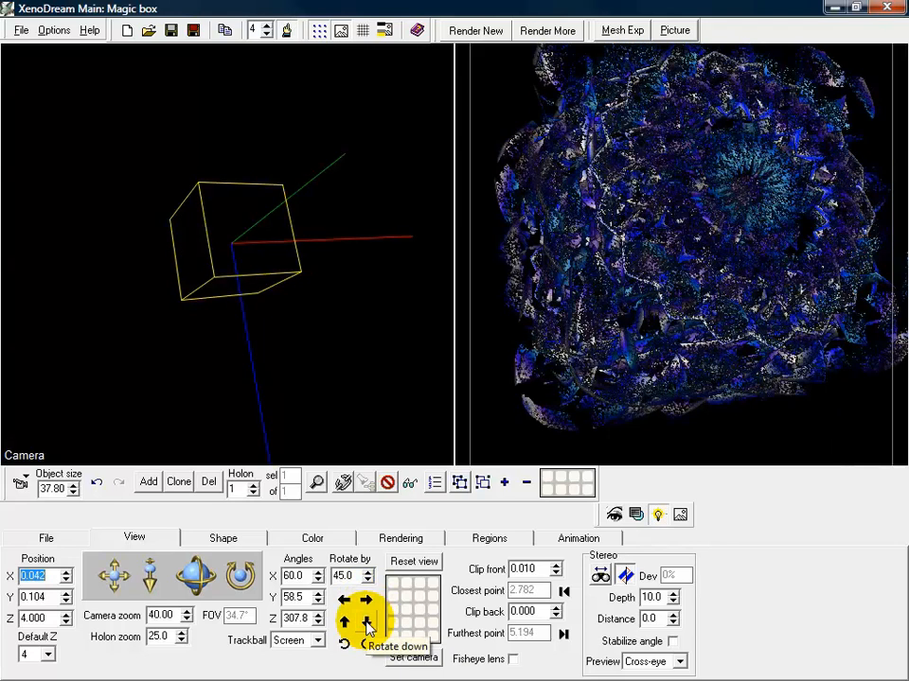
pyautogui.click(568, 539)
pyautogui.click(144, 564)
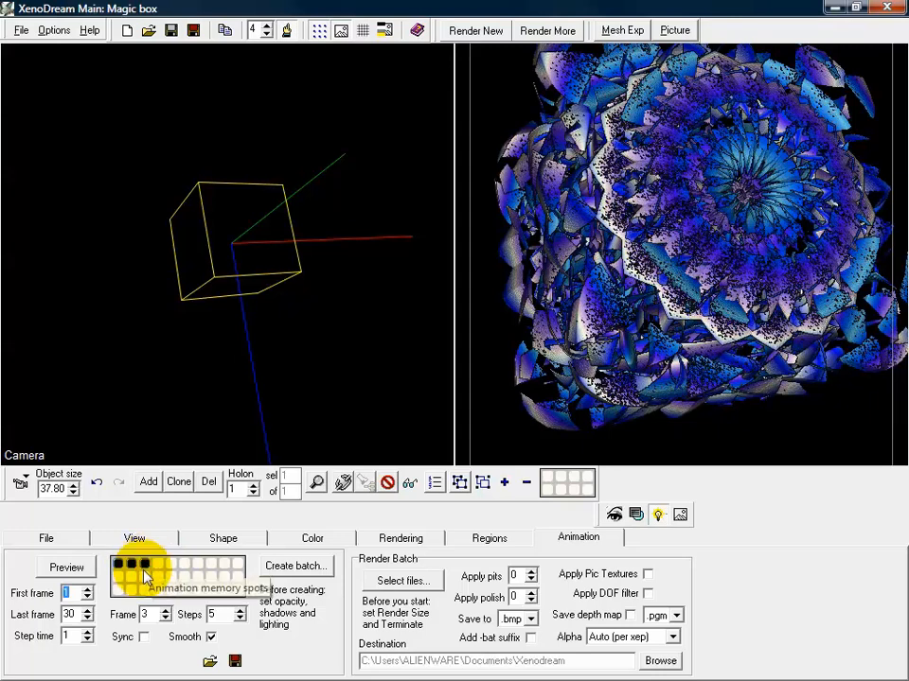
# Check the three animation memory spots in order and preview the rotating animation.
pyautogui.click(121, 565)
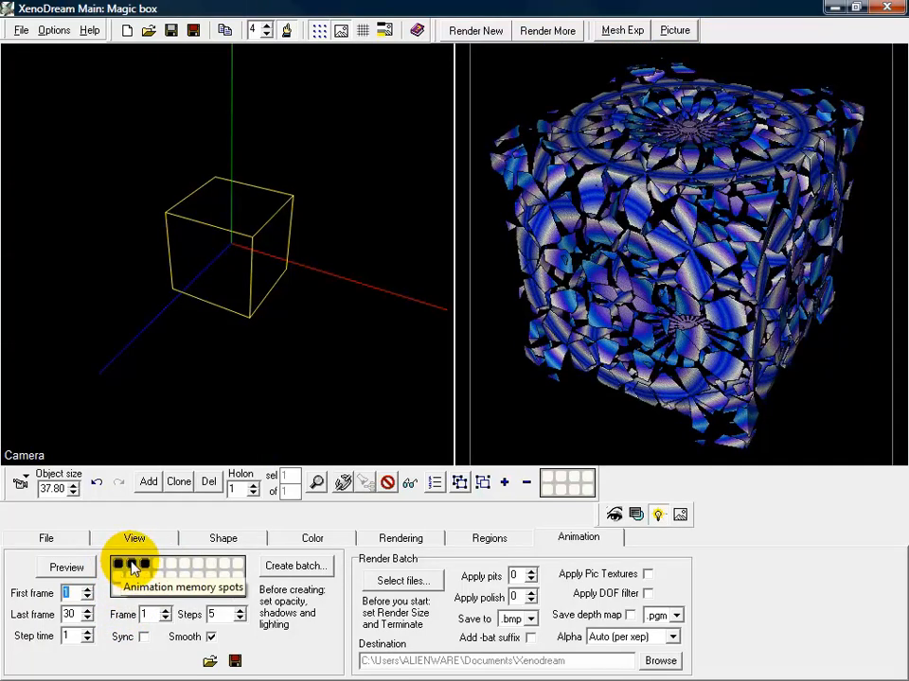
pyautogui.click(131, 565)
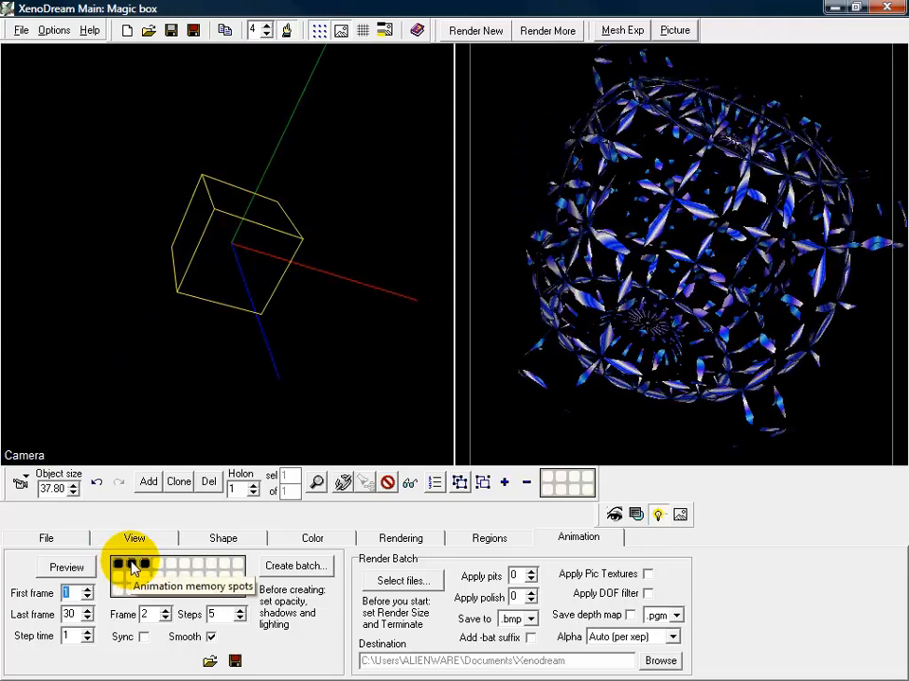
pyautogui.click(145, 565)
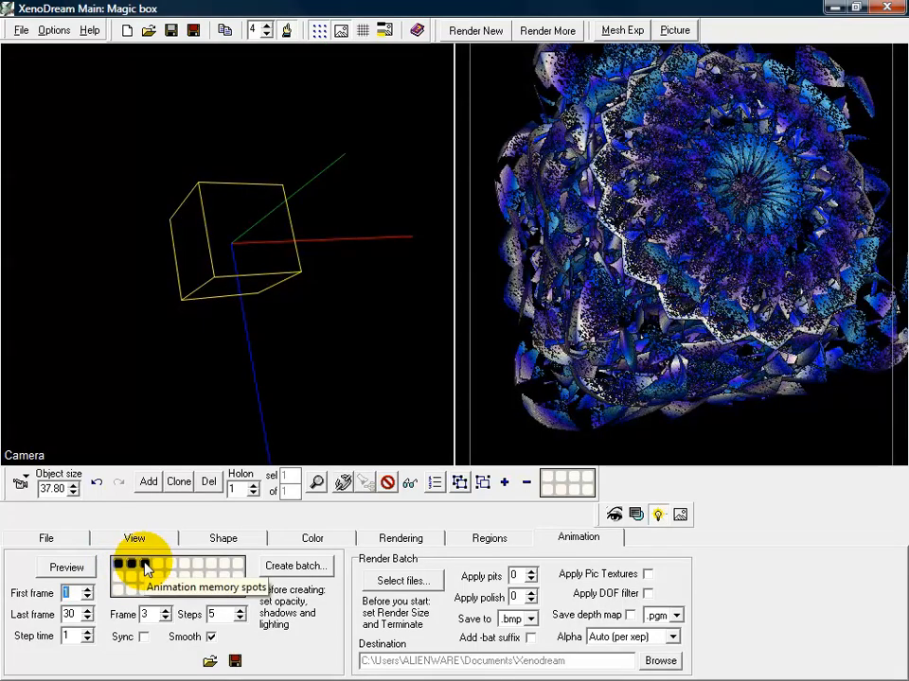
pyautogui.click(64, 568)
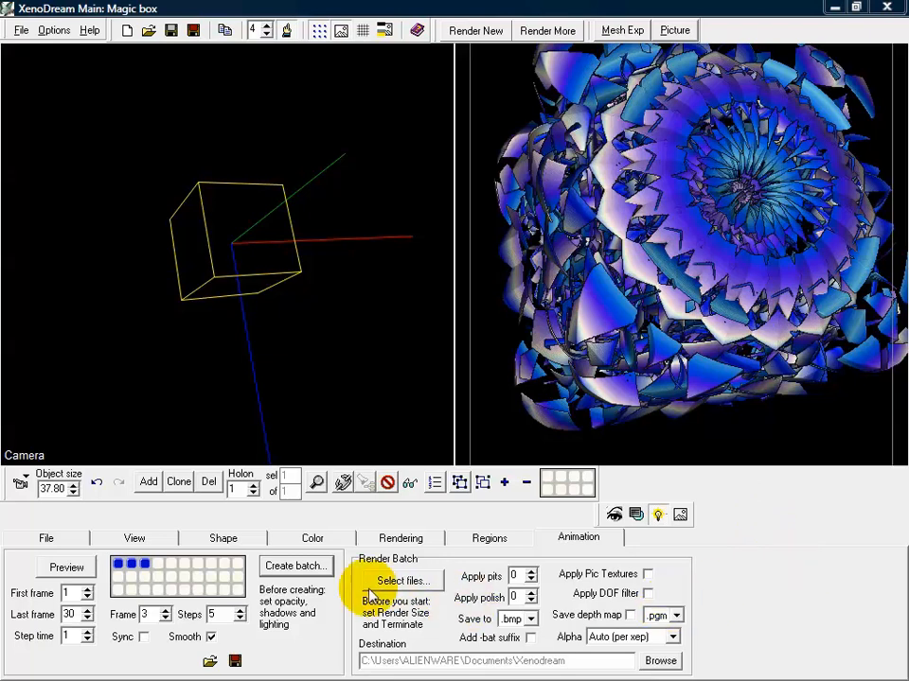
# Start creating the animation batch, and create and open a folder named Magix Box batch inside Data for its parameter files.
pyautogui.click(294, 568)
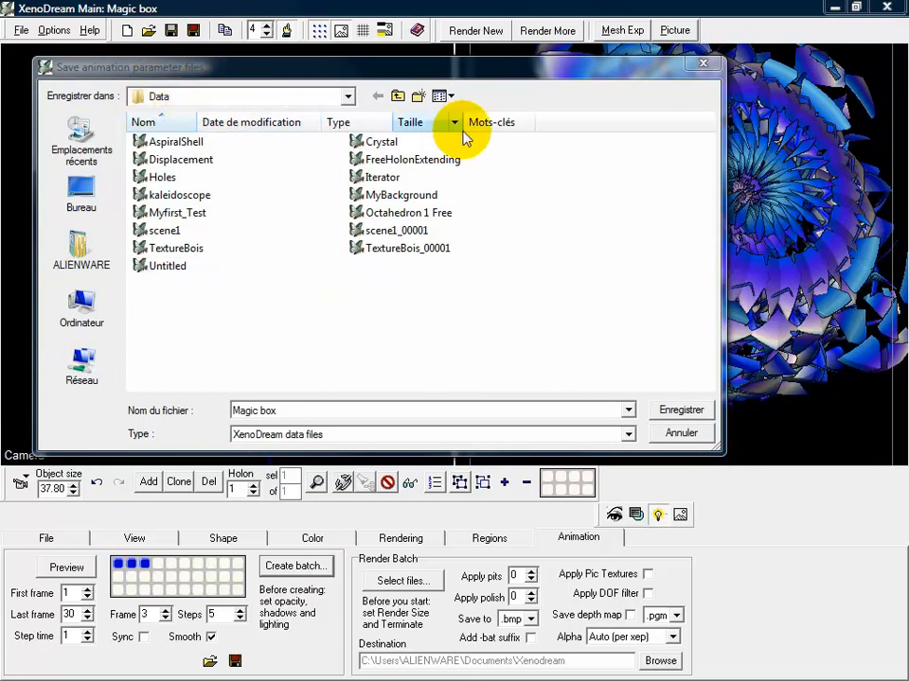
pyautogui.click(417, 97)
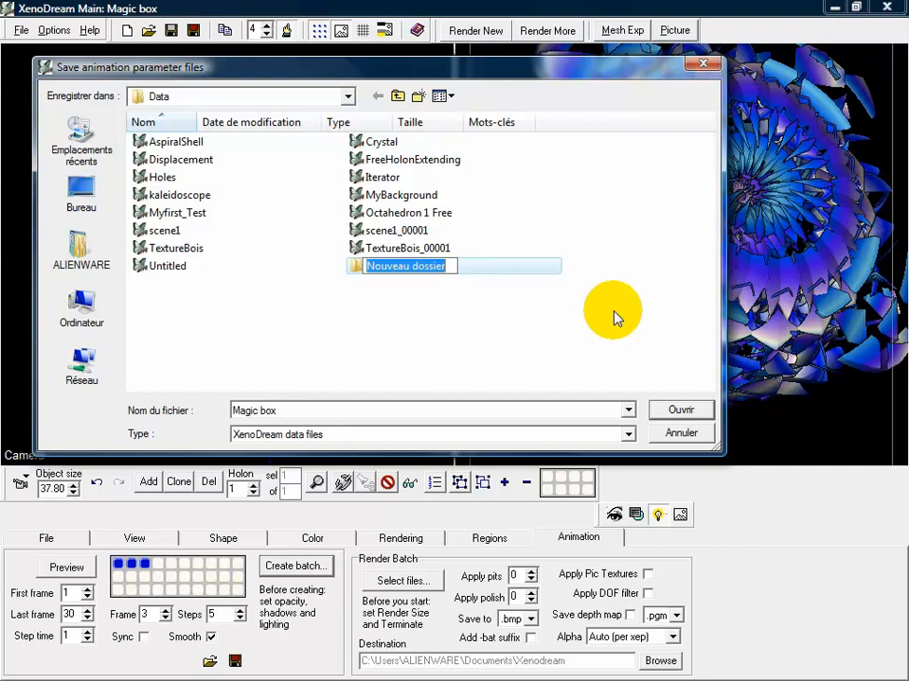
pyautogui.write('M')
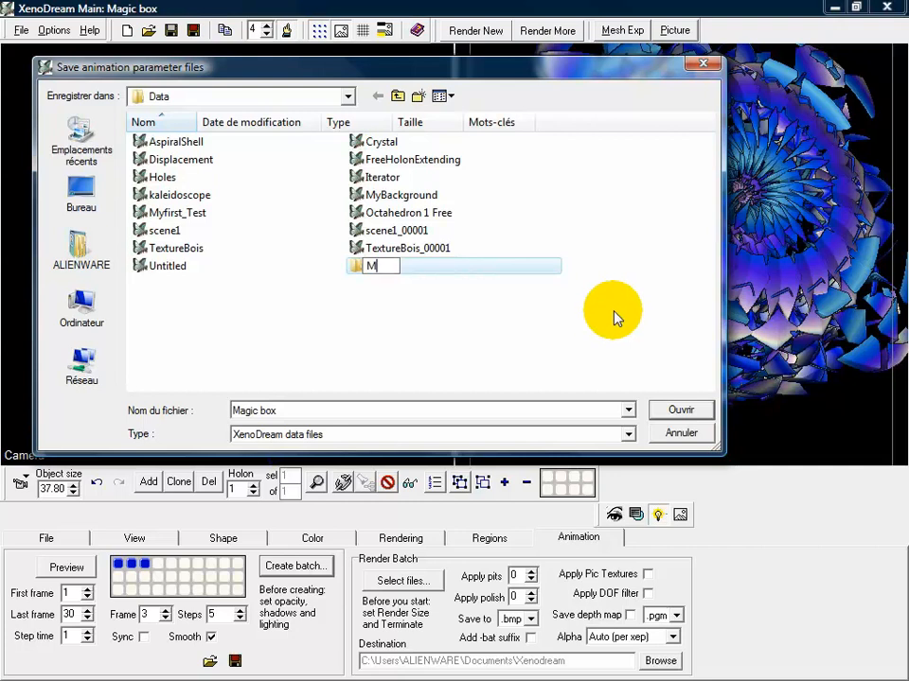
pyautogui.write('agix Box')
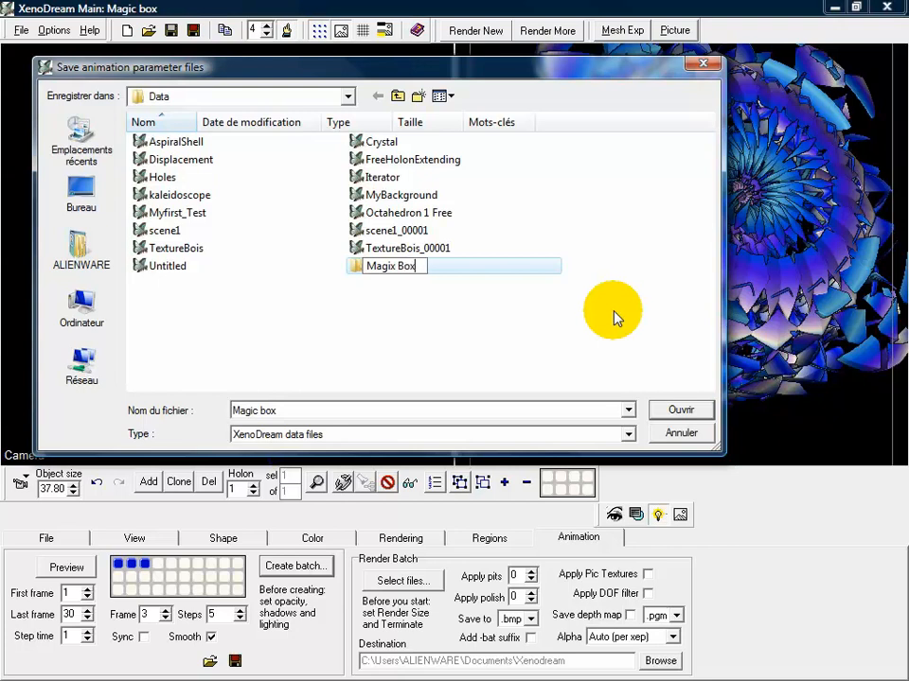
pyautogui.write(' batch')
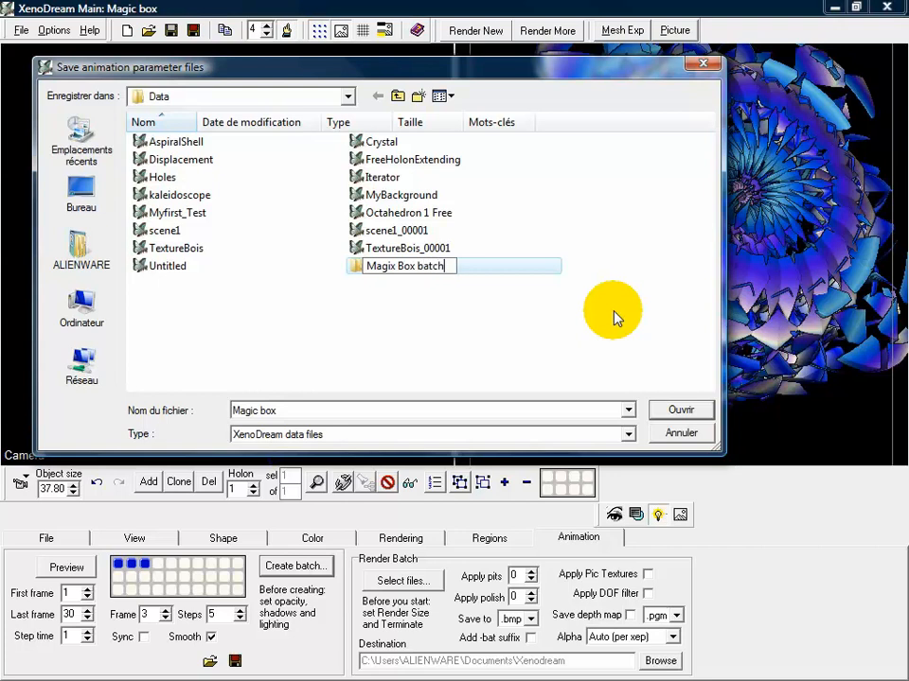
pyautogui.press('Return')
pyautogui.press('Return')
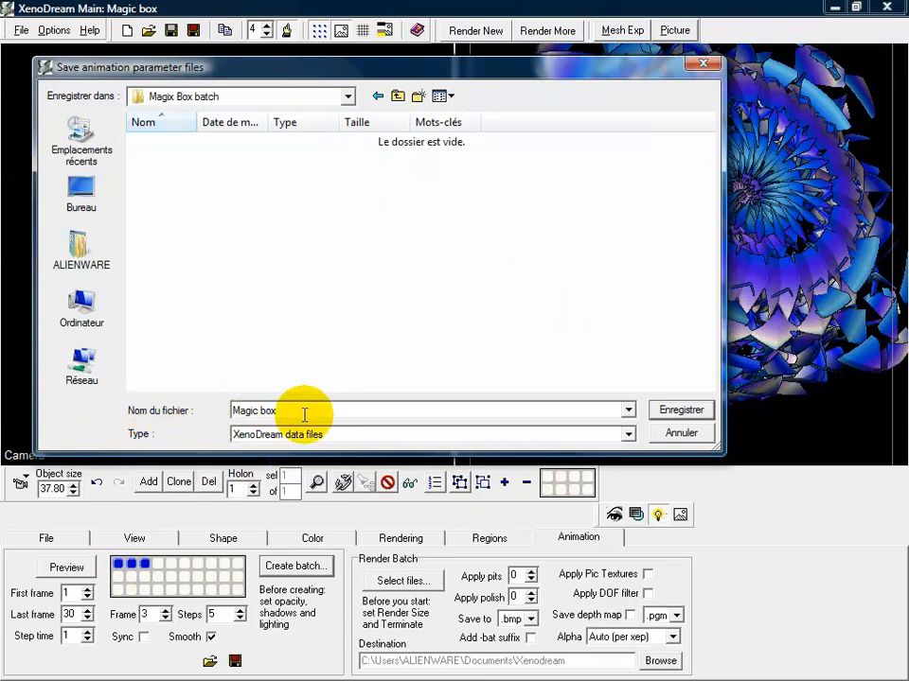
# Save the animation parameter files under the name Magic box in the Magix Box batch folder.
pyautogui.click(681, 410)
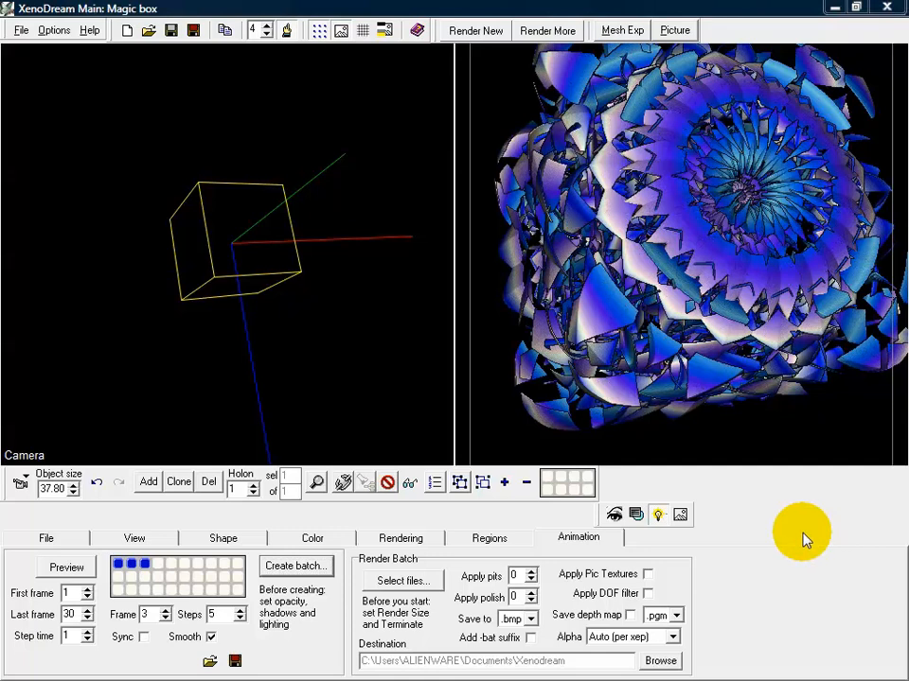
# List the created batch parameter files and open Magic box_00001 in Notepad.
pyautogui.click(295, 567)
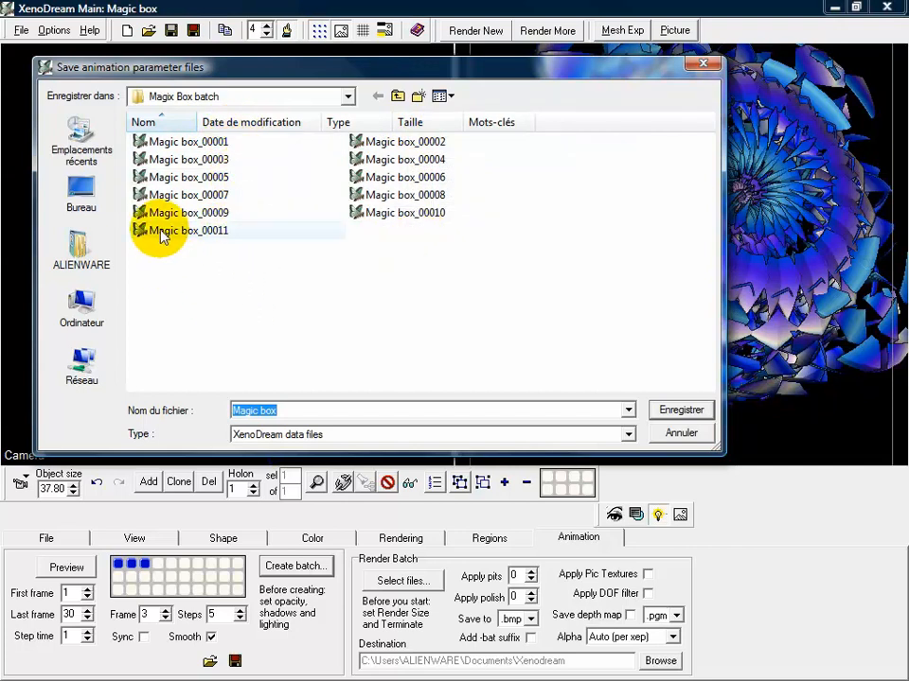
pyautogui.click(158, 142)
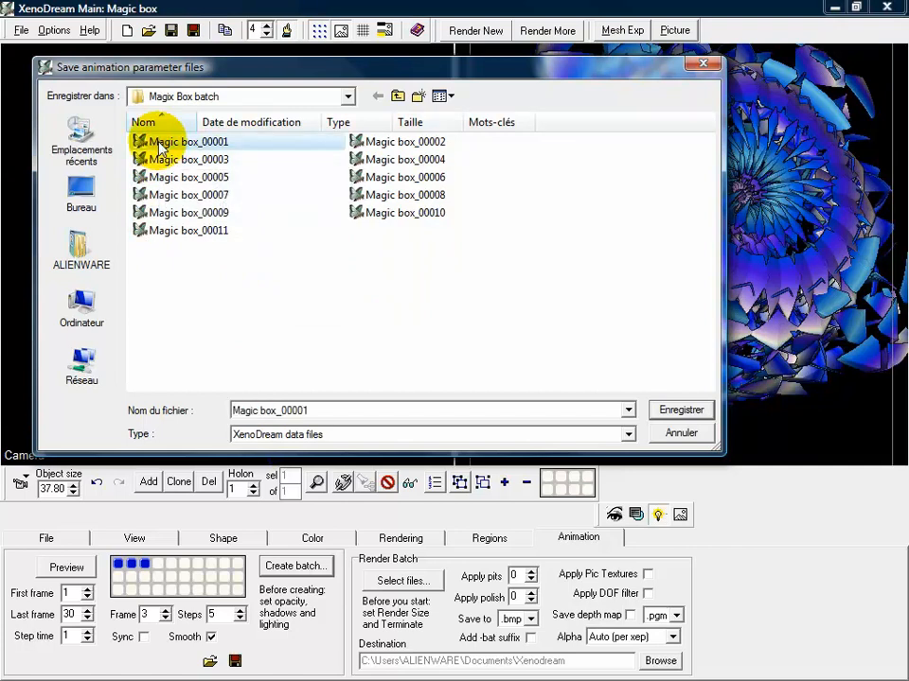
pyautogui.rightClick(158, 144)
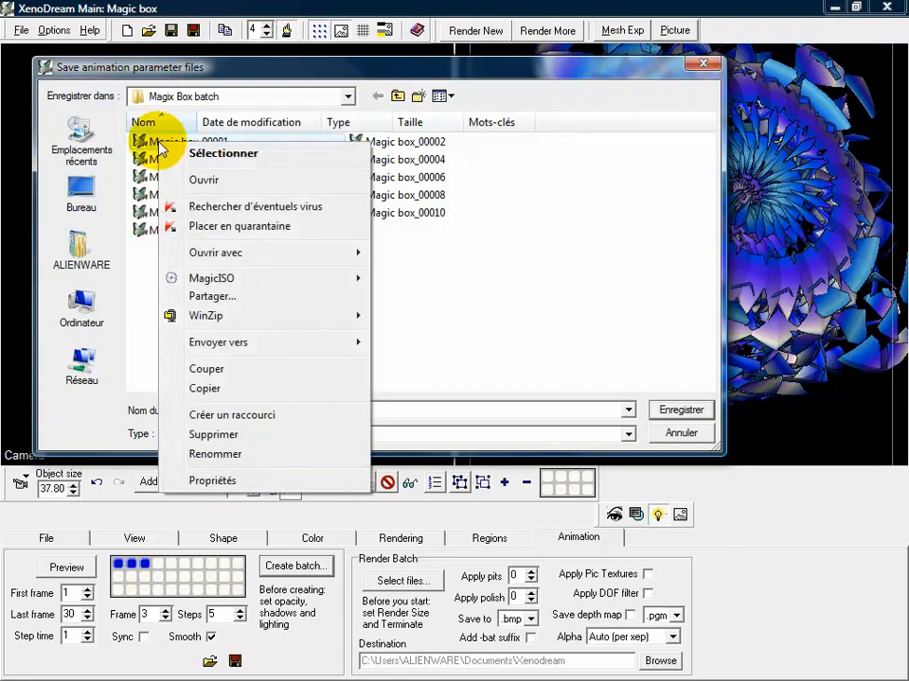
pyautogui.moveTo(229, 255)
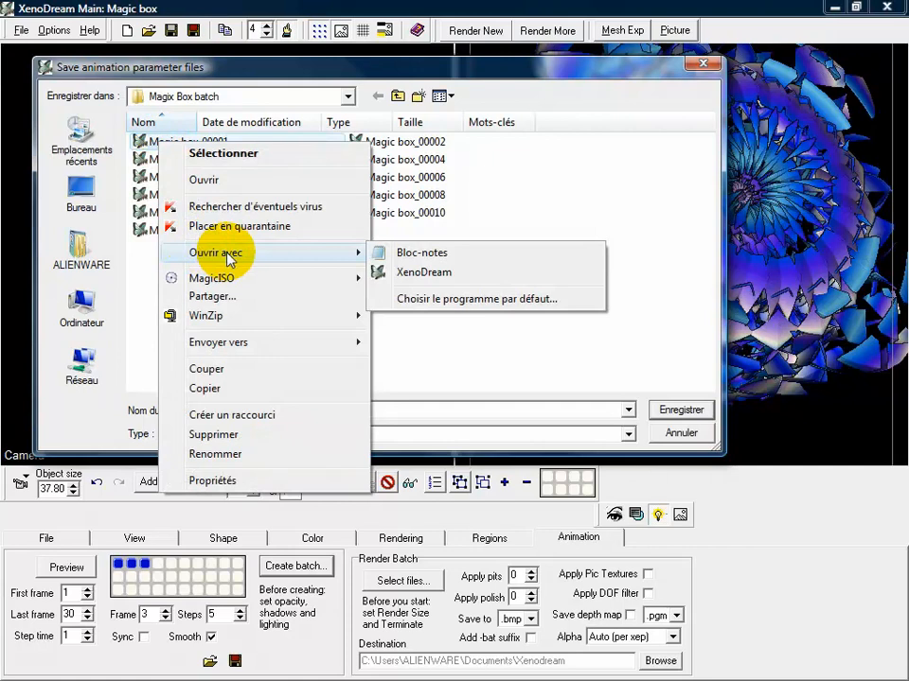
pyautogui.click(437, 254)
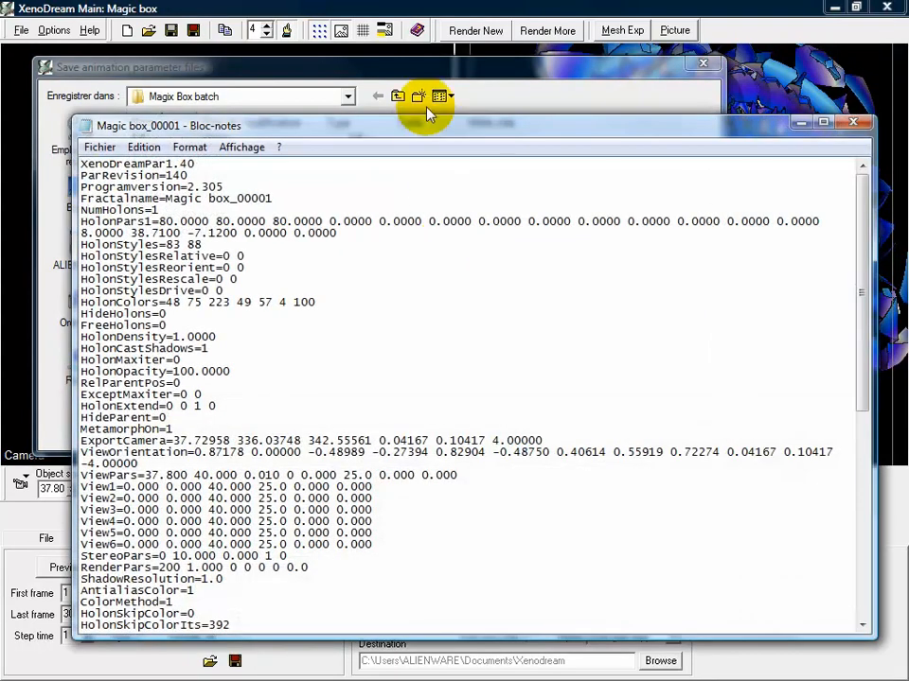
# Read through the parameters in the Magic box_00001 file, and close it and the batch file dialog.
pyautogui.moveTo(420, 133); pyautogui.dragTo(427, 114)
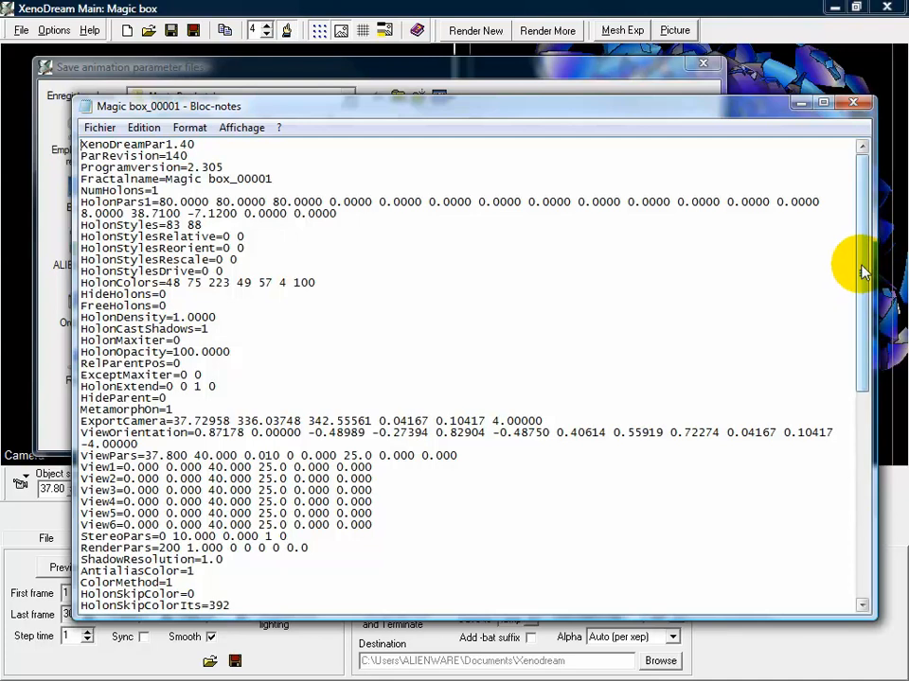
pyautogui.moveTo(855, 270); pyautogui.dragTo(821, 346)
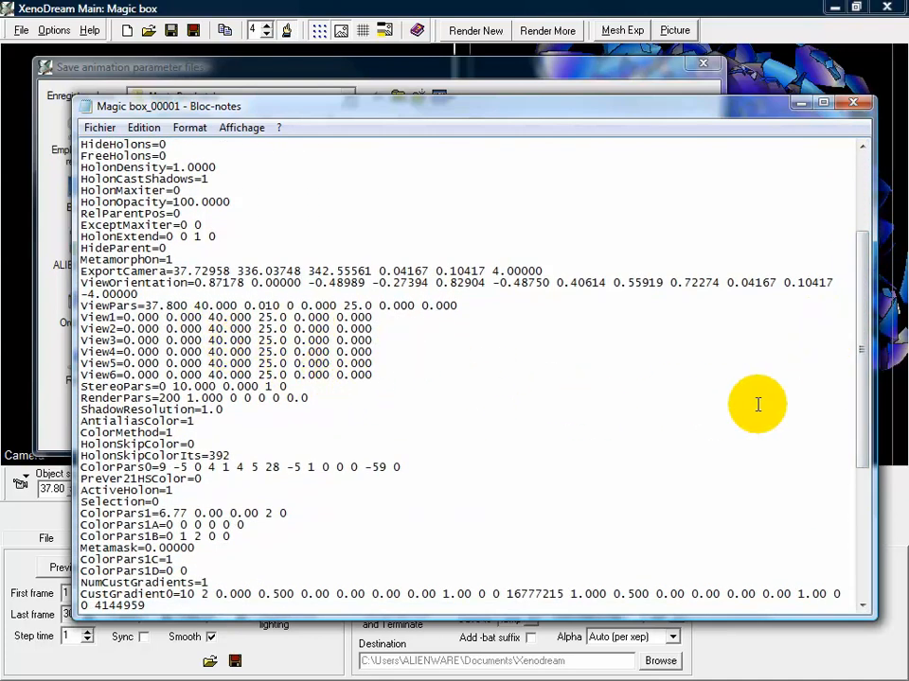
pyautogui.moveTo(860, 326); pyautogui.dragTo(847, 419)
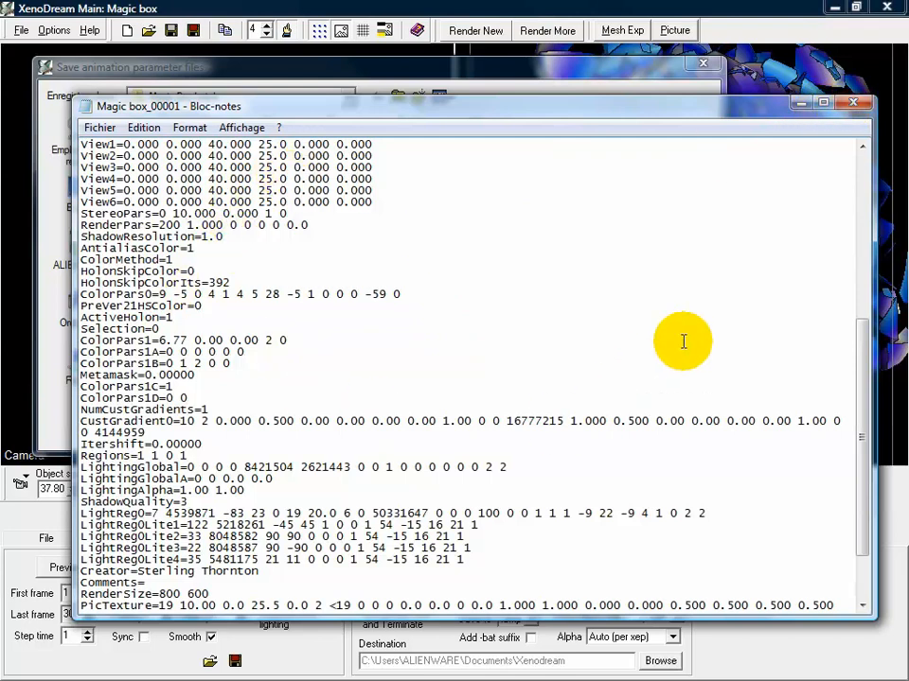
pyautogui.click(861, 179)
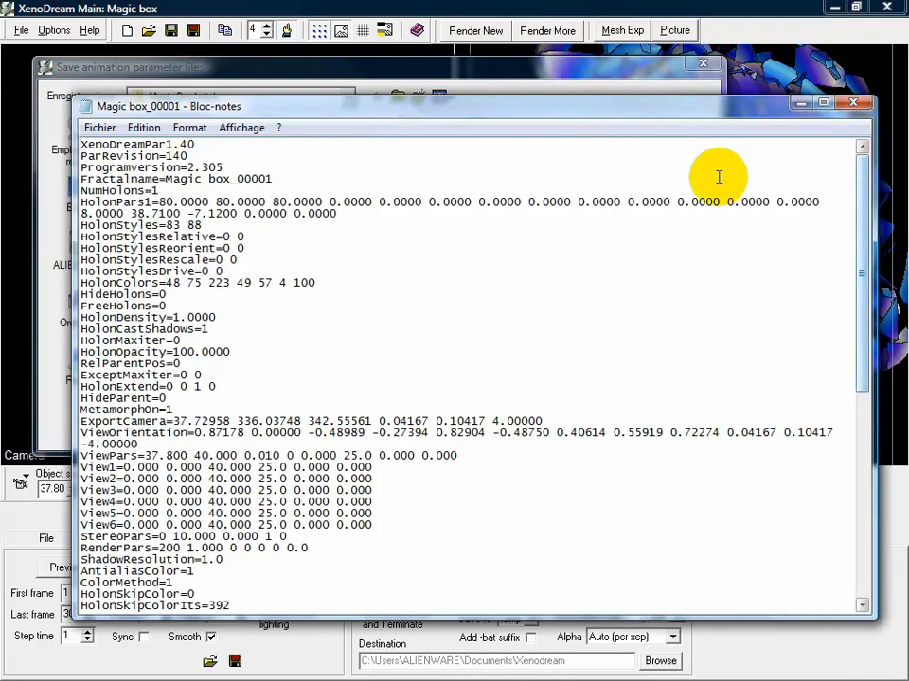
pyautogui.click(853, 102)
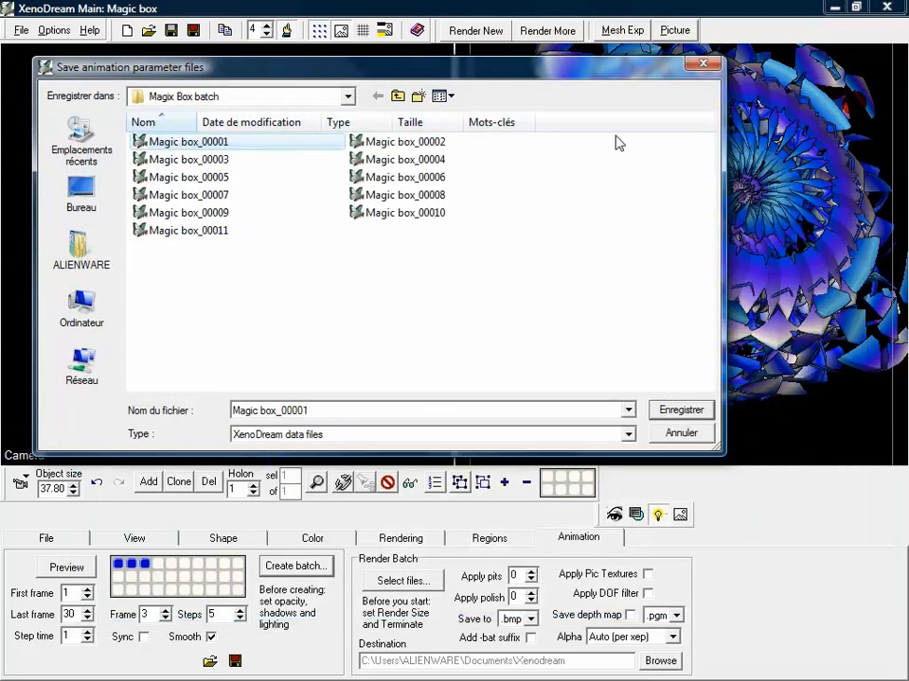
pyautogui.click(653, 432)
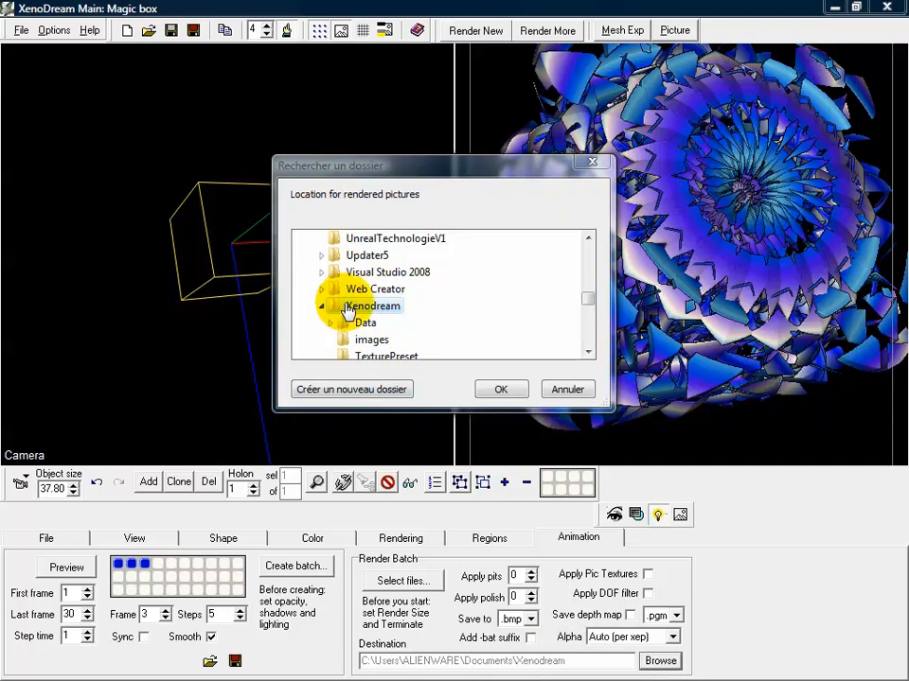
# Create a folder named MagixBox inside Xenodream and set it as the destination for the rendered pictures.
pyautogui.click(365, 390)
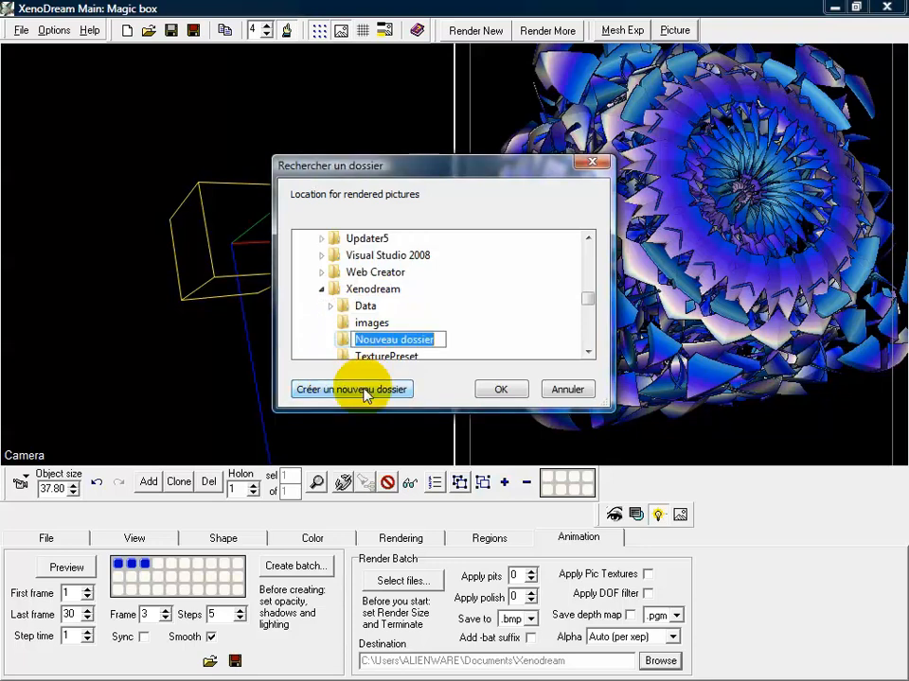
pyautogui.write('M')
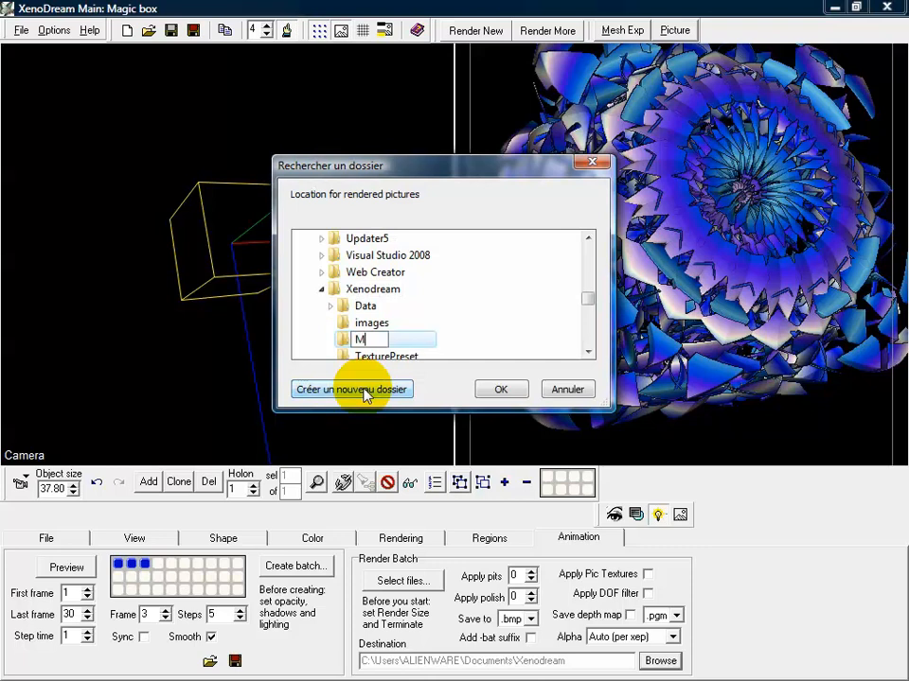
pyautogui.write('agixBox')
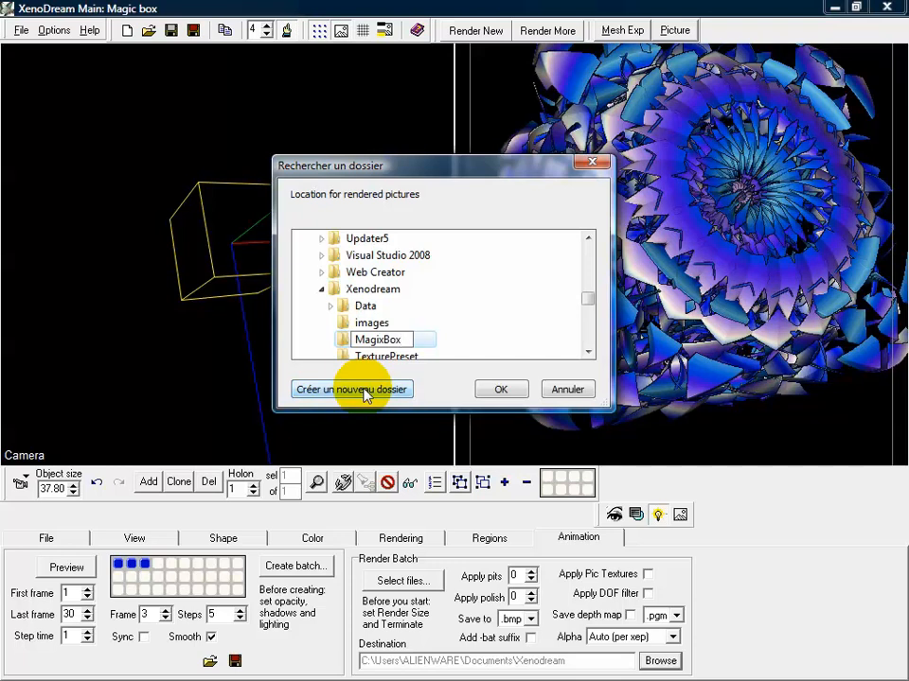
pyautogui.press('Return')
pyautogui.click(501, 389)
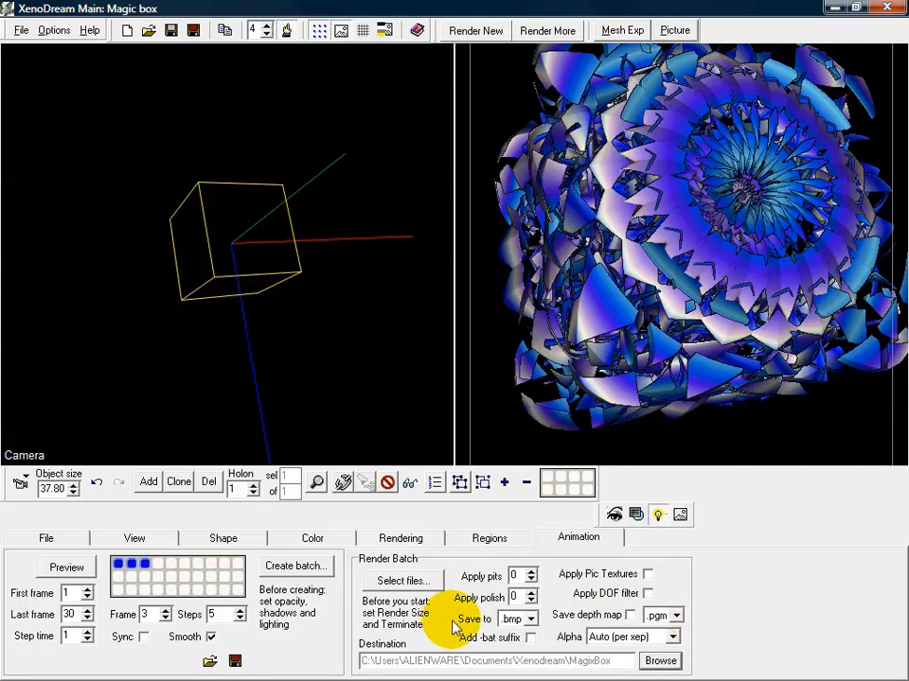
# Render parameter files Magic box_00001 to Magic box_00010 as a batch, saving the pictures as .bmp.
pyautogui.click(533, 618)
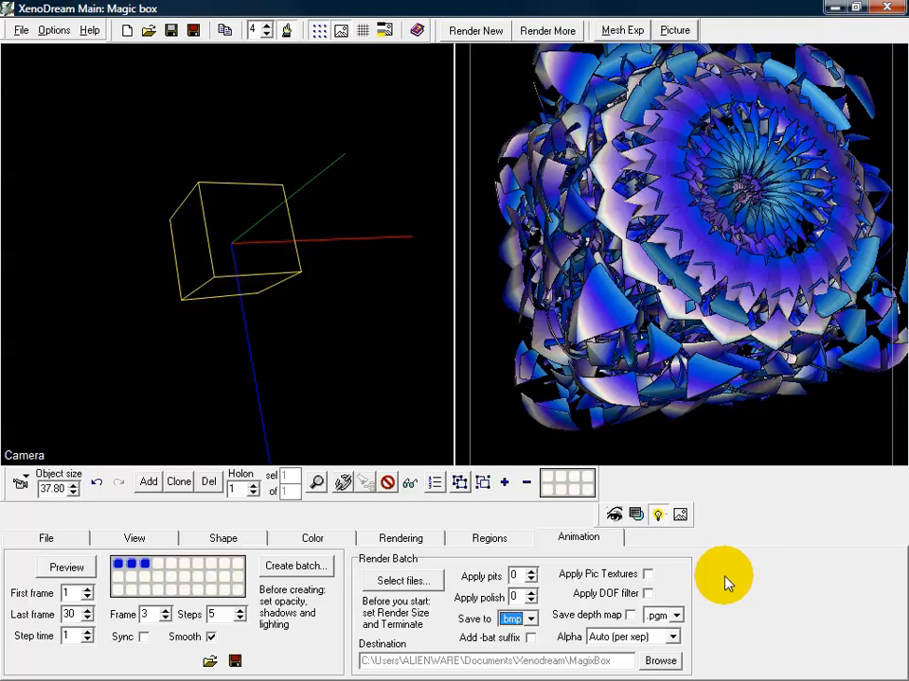
pyautogui.click(404, 589)
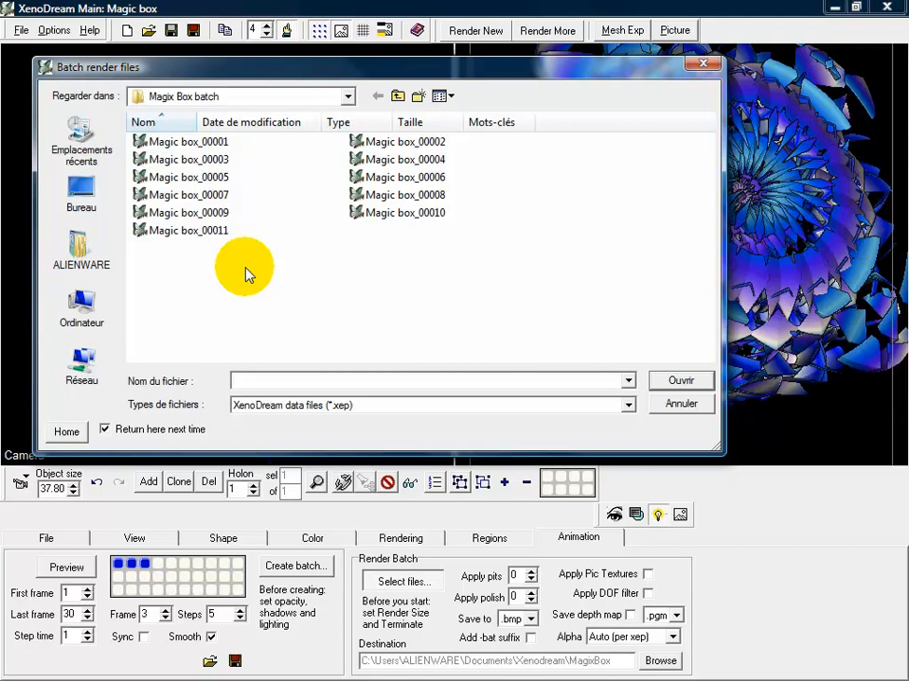
pyautogui.click(179, 141)
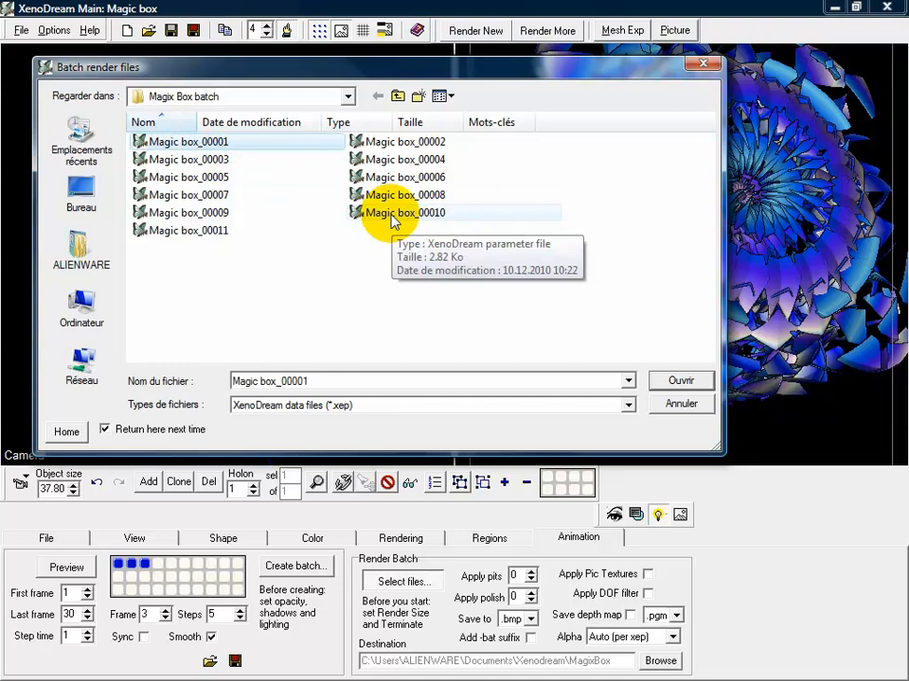
pyautogui.keyDown('shift'); pyautogui.click(391, 217); pyautogui.keyUp('shift')
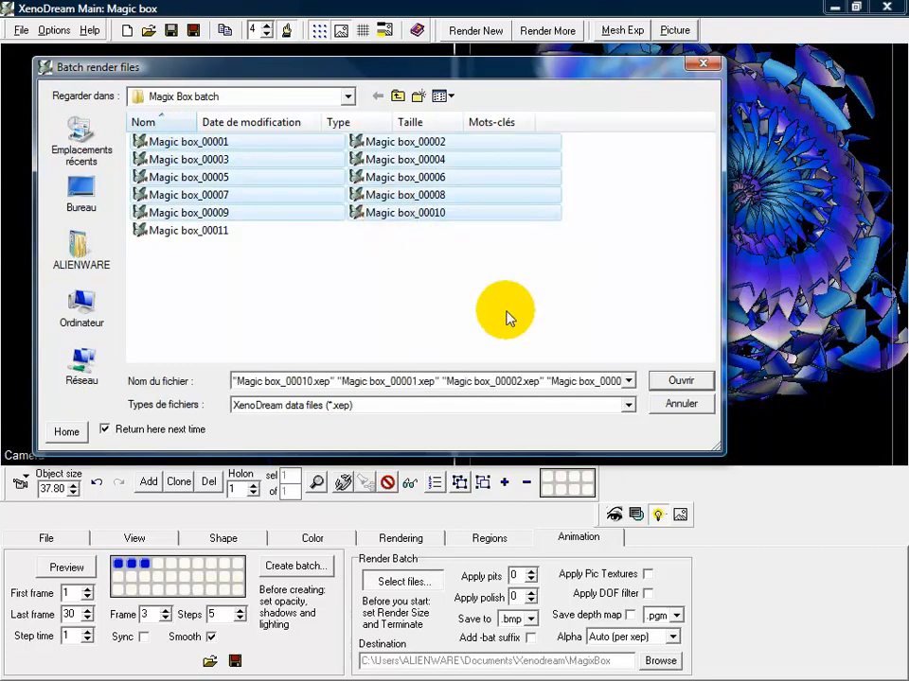
pyautogui.click(670, 388)
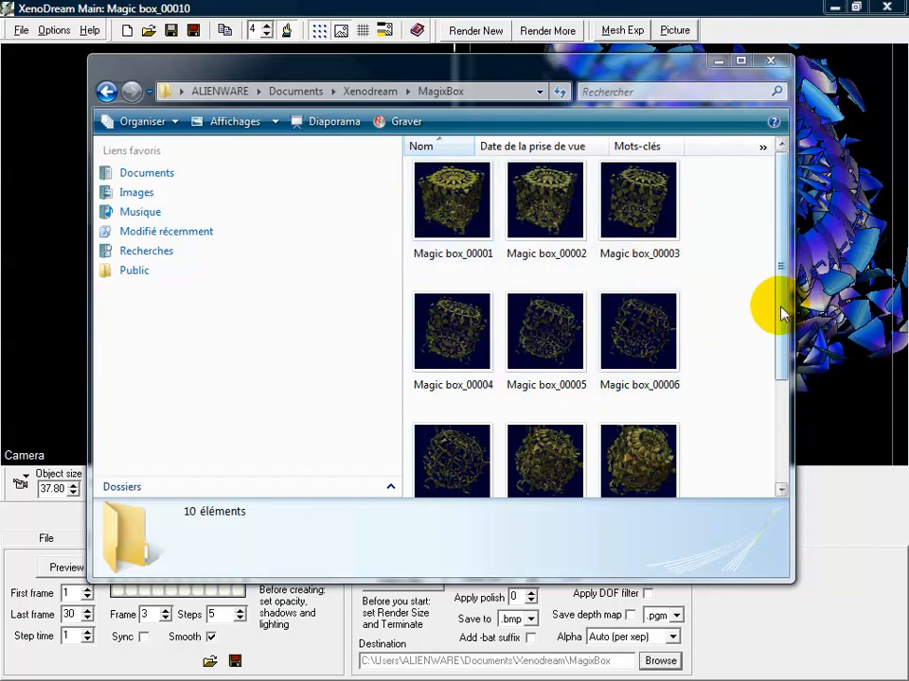
# Look over the rendered pictures in the MagixBox folder and step through them repeatedly in the photo viewer to check the animation.
pyautogui.moveTo(781, 295); pyautogui.dragTo(782, 420)
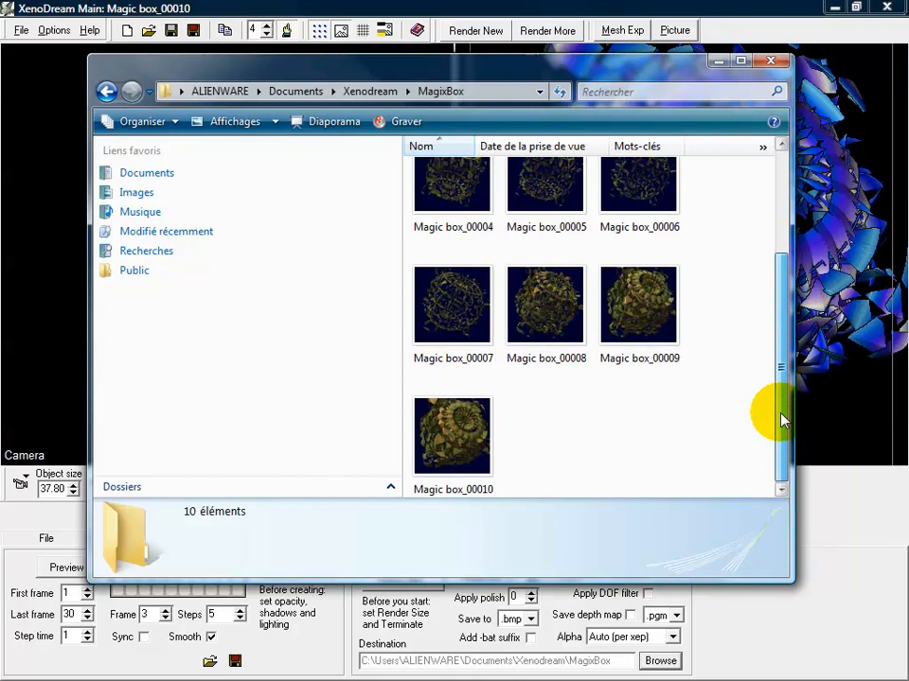
pyautogui.moveTo(781, 421); pyautogui.dragTo(776, 260)
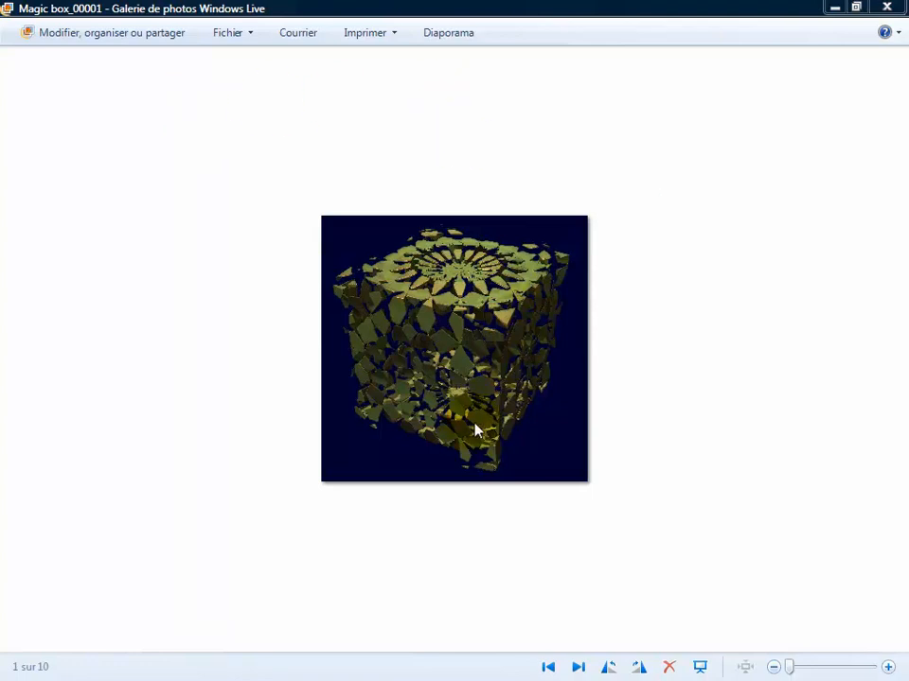
pyautogui.click(578, 667)
pyautogui.click(578, 668)
pyautogui.click(578, 668)
pyautogui.click(578, 667)
pyautogui.click(578, 667)
pyautogui.click(579, 667)
pyautogui.click(578, 667)
pyautogui.click(578, 667)
pyautogui.click(578, 667)
pyautogui.click(578, 668)
pyautogui.click(578, 668)
pyautogui.click(579, 668)
pyautogui.click(578, 667)
pyautogui.click(579, 667)
pyautogui.click(578, 667)
pyautogui.click(578, 667)
pyautogui.click(578, 667)
pyautogui.click(578, 667)
pyautogui.click(578, 667)
pyautogui.click(578, 667)
pyautogui.click(578, 667)
pyautogui.click(578, 667)
pyautogui.click(578, 667)
pyautogui.click(578, 667)
pyautogui.click(579, 667)
pyautogui.click(578, 668)
pyautogui.click(578, 667)
pyautogui.click(578, 667)
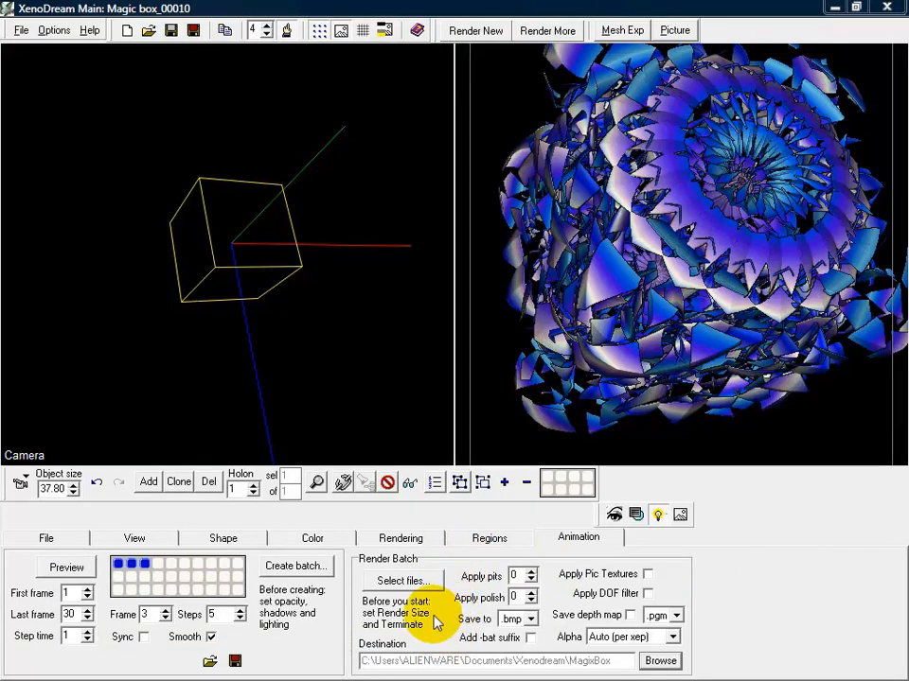
# Render a new picture of the current frame, examine the pits and polish settings in the Lighting window, and return to the main window.
pyautogui.click(518, 597)
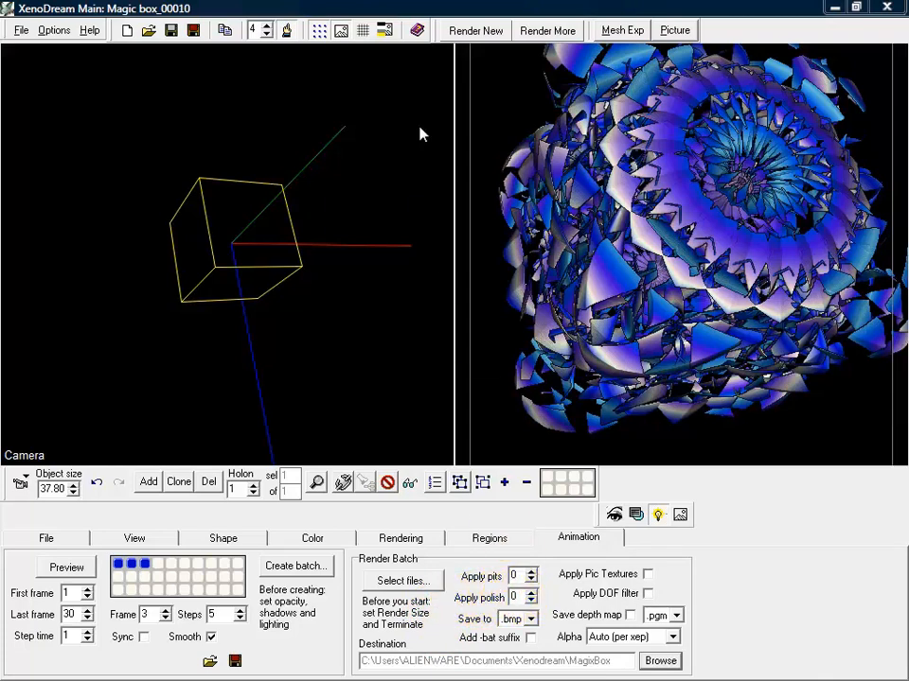
pyautogui.click(473, 31)
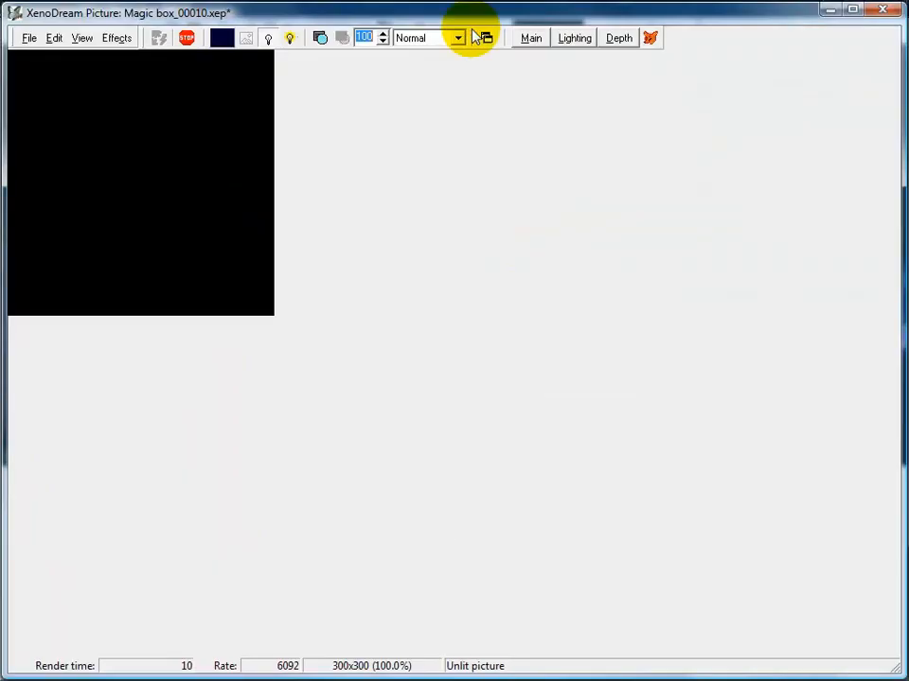
pyautogui.click(573, 42)
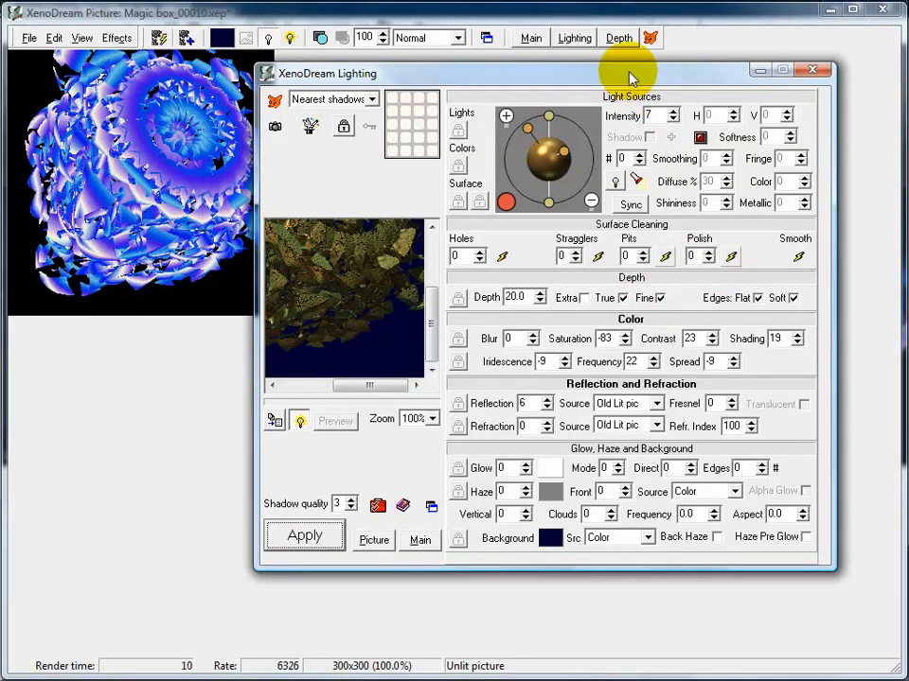
pyautogui.moveTo(630, 75); pyautogui.dragTo(568, 95)
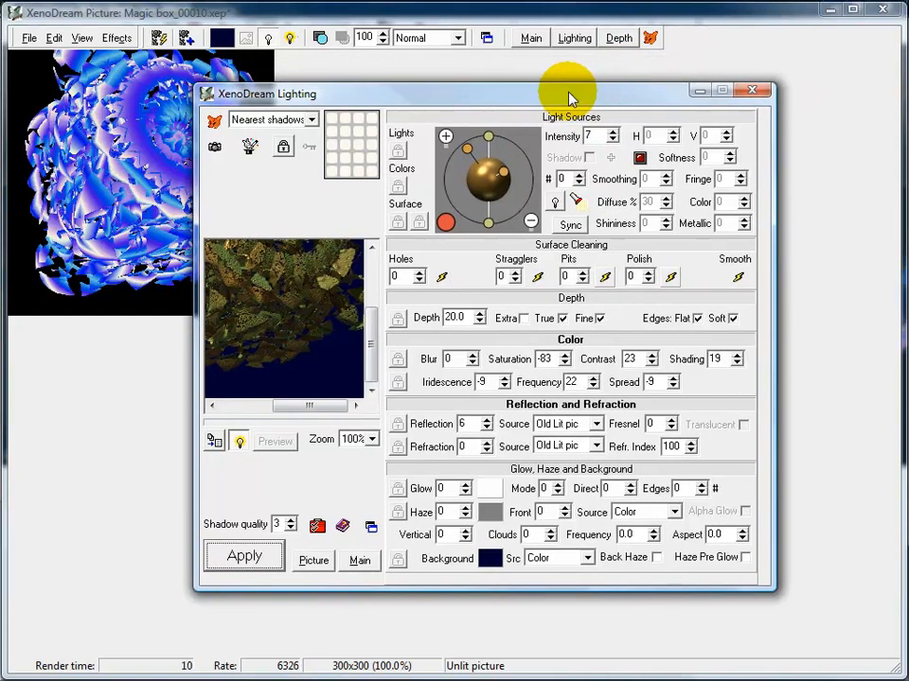
pyautogui.click(751, 92)
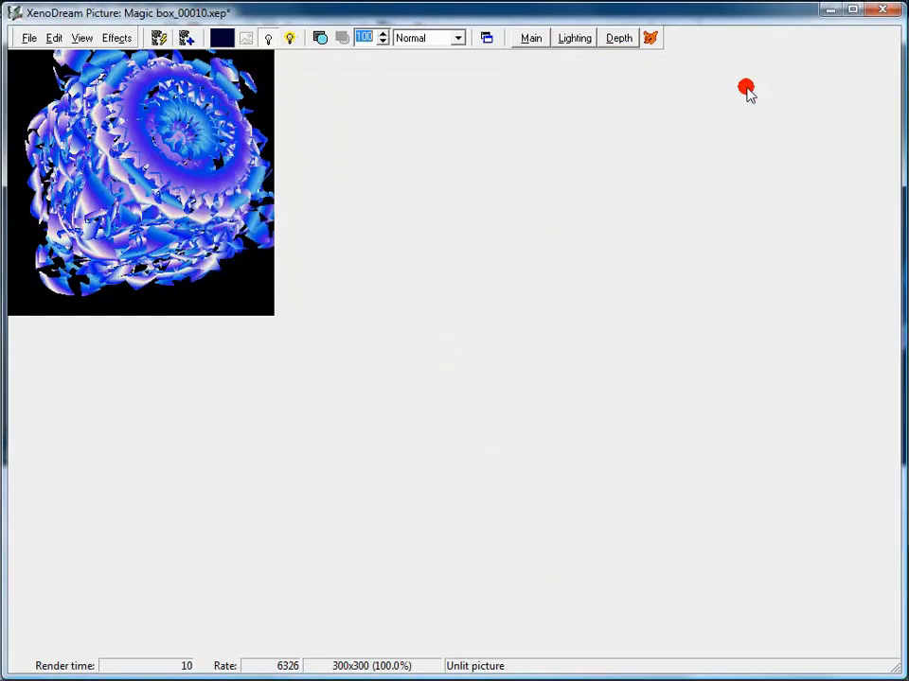
pyautogui.click(531, 38)
# Examine the Apply pits setting and the available Alpha options for the batch render.
pyautogui.doubleClick(514, 575)
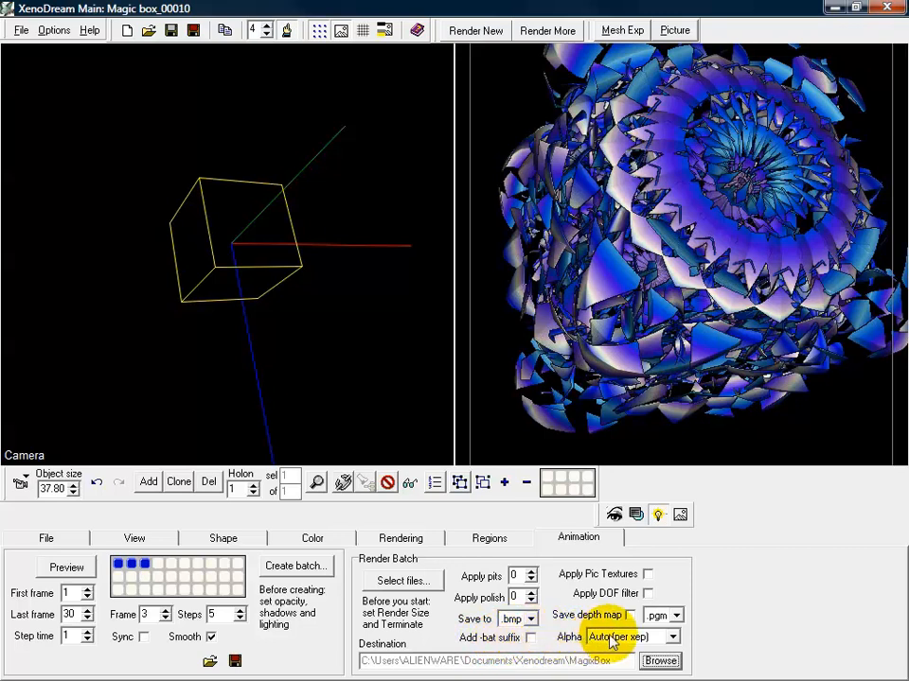
pyautogui.click(672, 638)
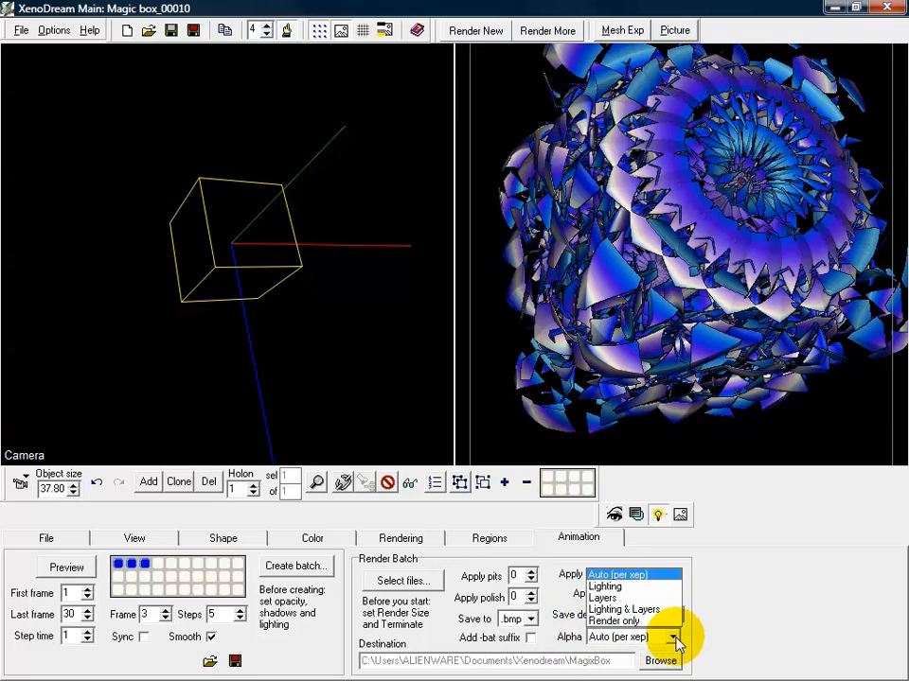
pyautogui.click(674, 640)
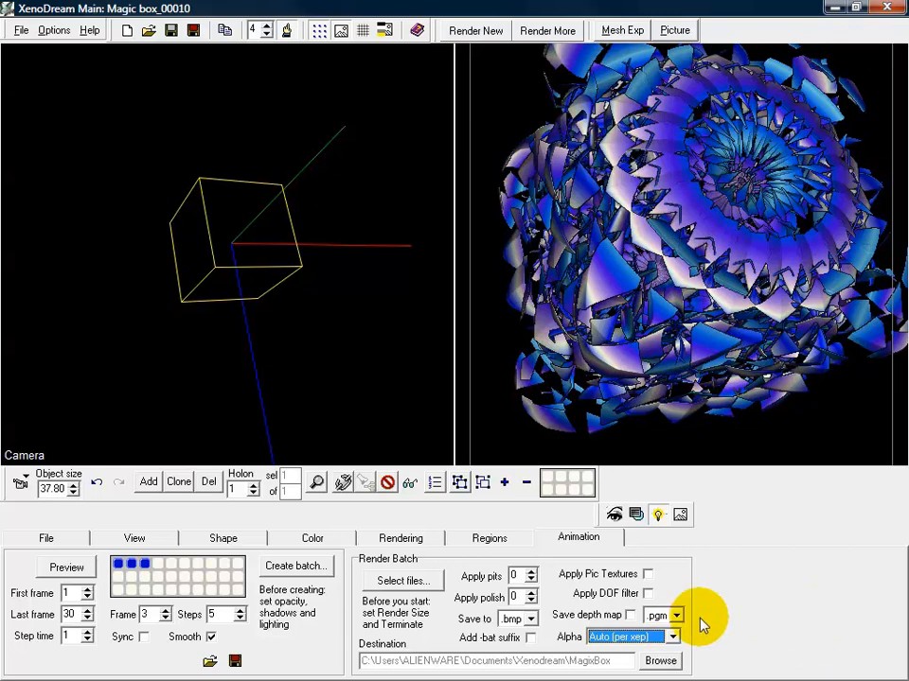
pyautogui.click(728, 553)
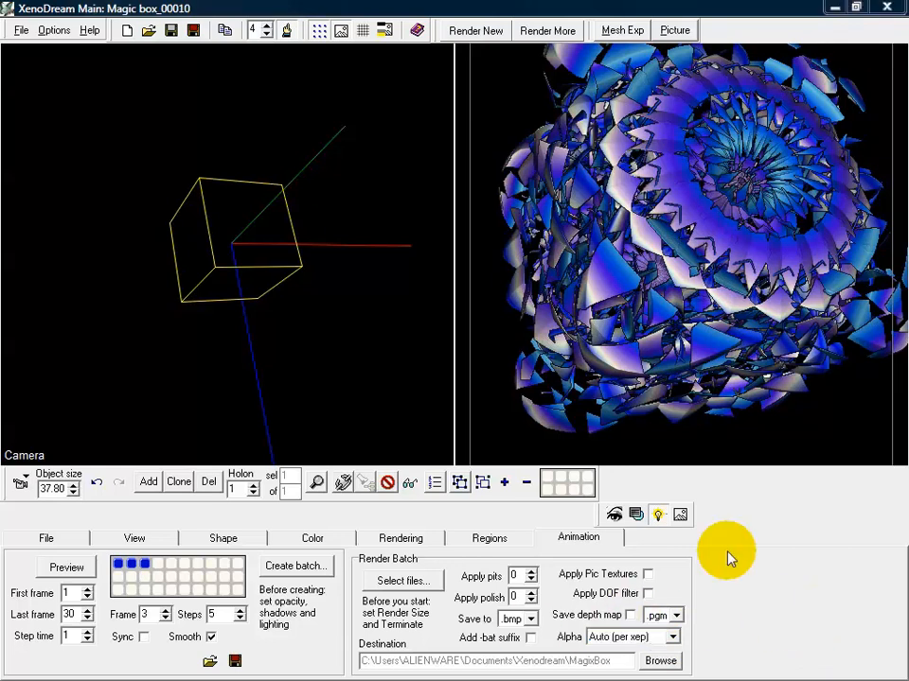